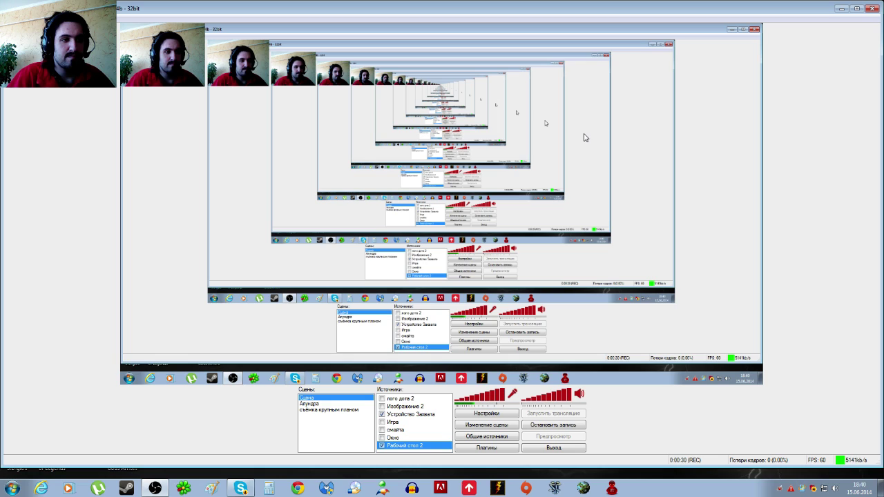
Minimize OBS, launch Audacity and dismiss its welcome message.
click(840, 8)
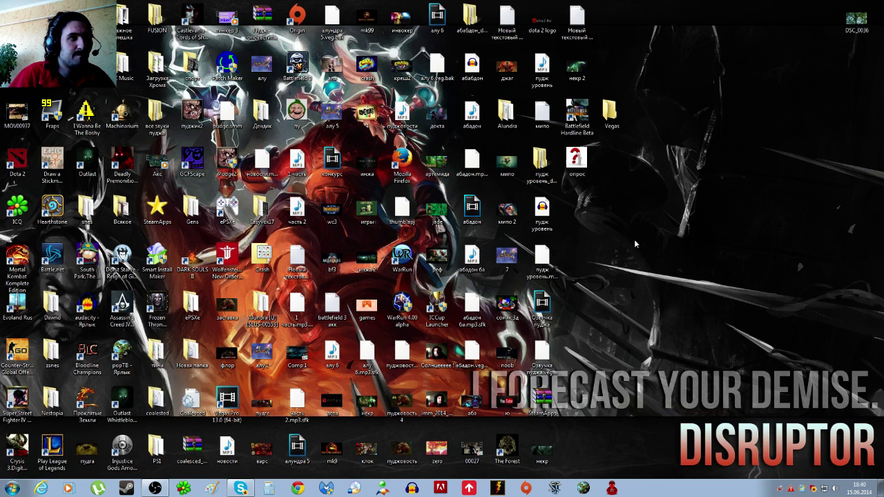
click(412, 489)
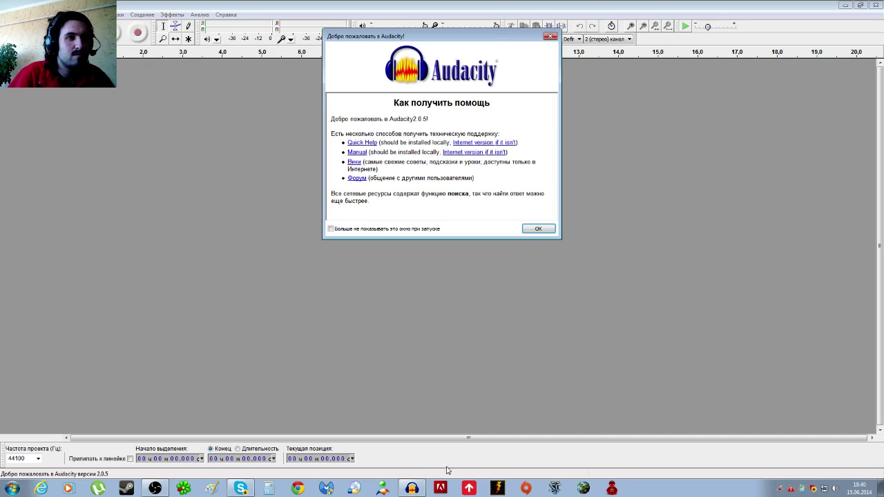
click(537, 229)
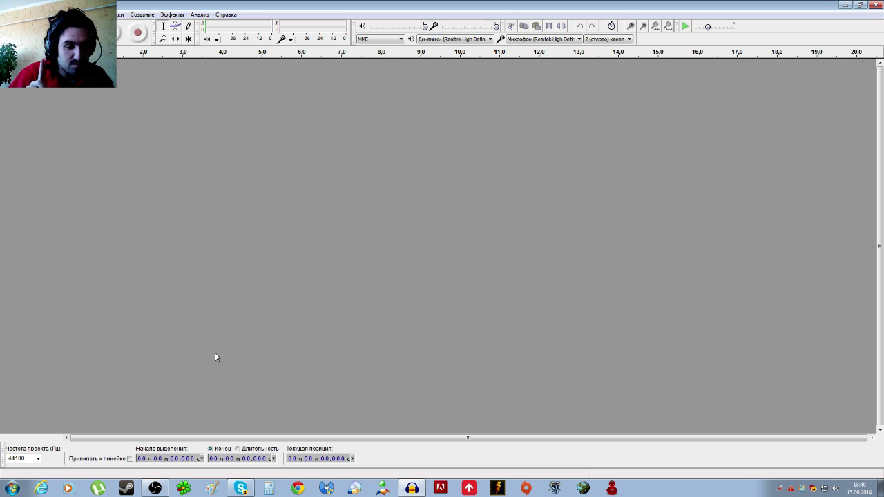
Switch to OBS, mute both the microphone and the desktop audio, and return to Audacity.
click(154, 488)
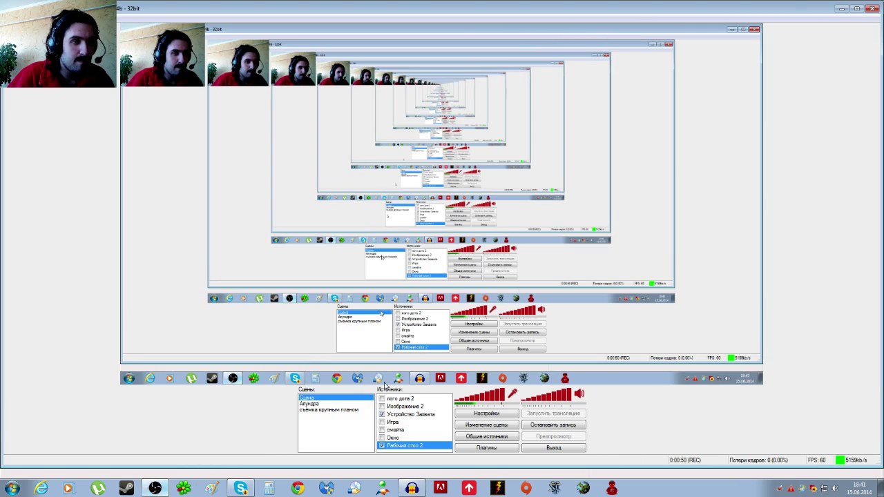
click(512, 396)
click(578, 394)
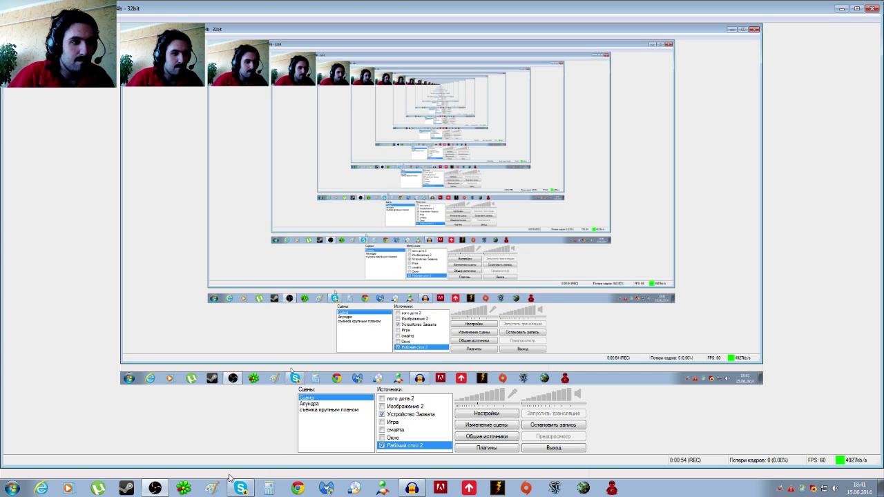
click(418, 489)
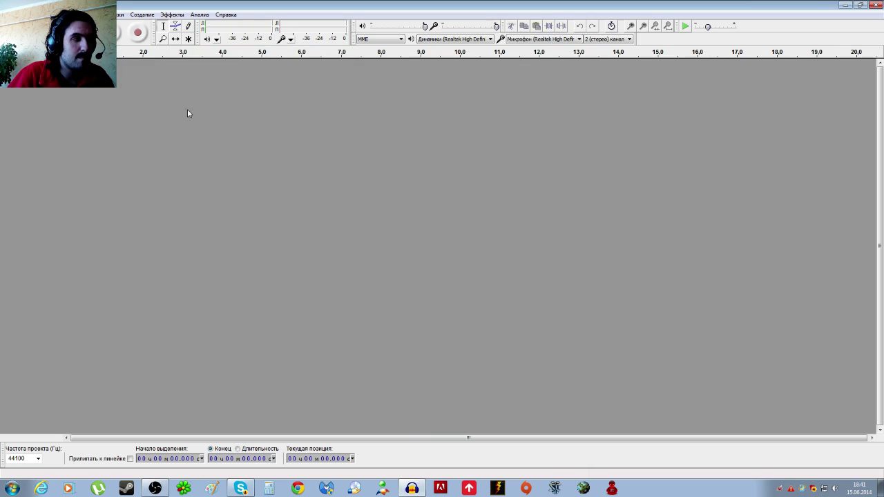
Record a voice sample about 4.7 s long with silence at both ends and play it back.
key(r)
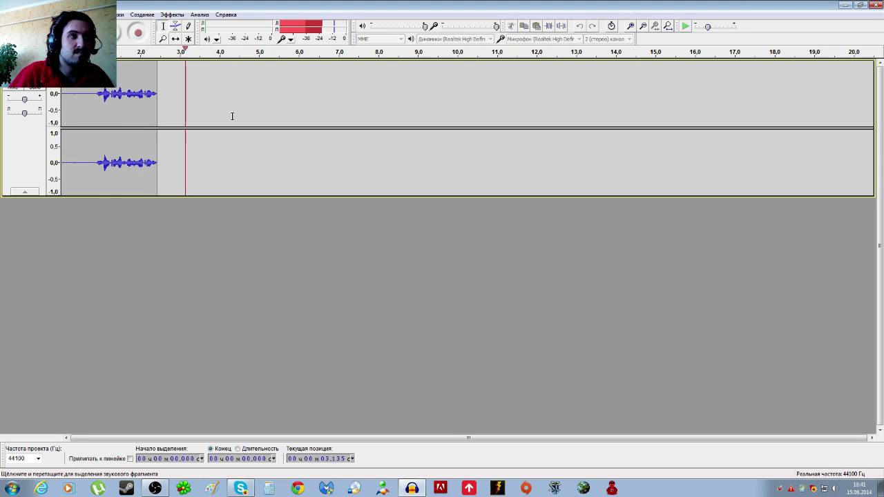
key(space)
key(space)
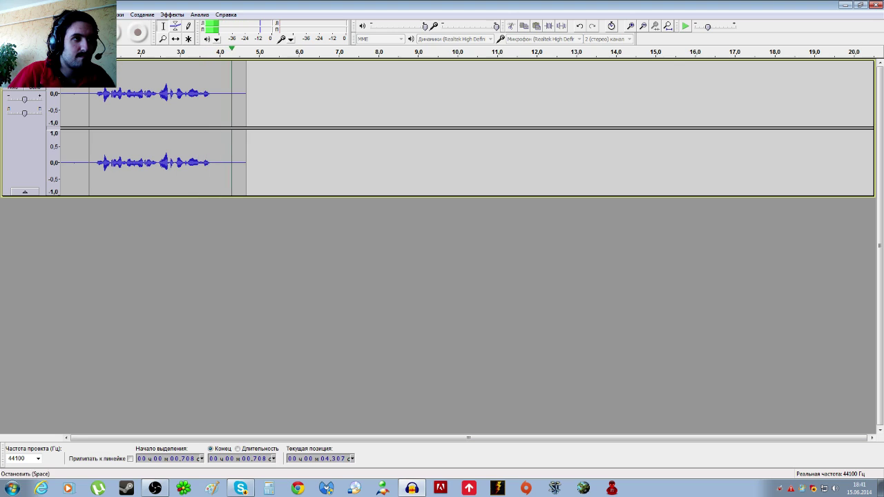
Switch to OBS, mute the microphone, and return to Audacity to replay the recording.
click(154, 489)
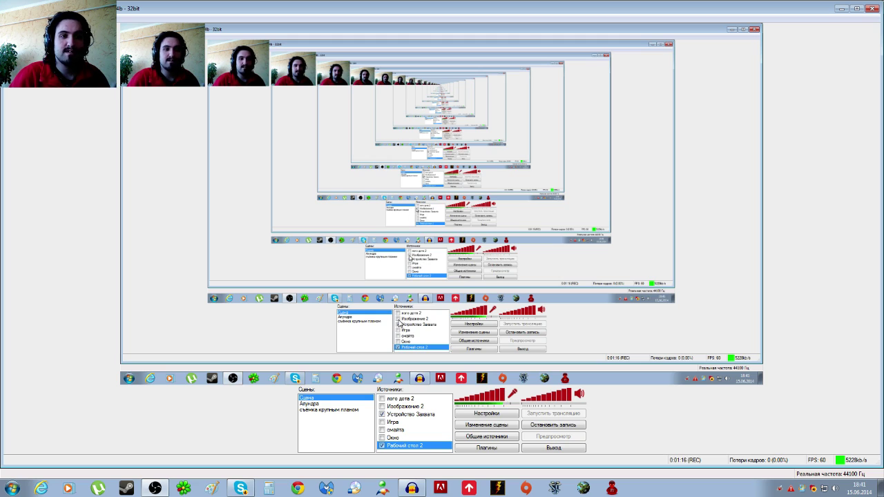
click(512, 393)
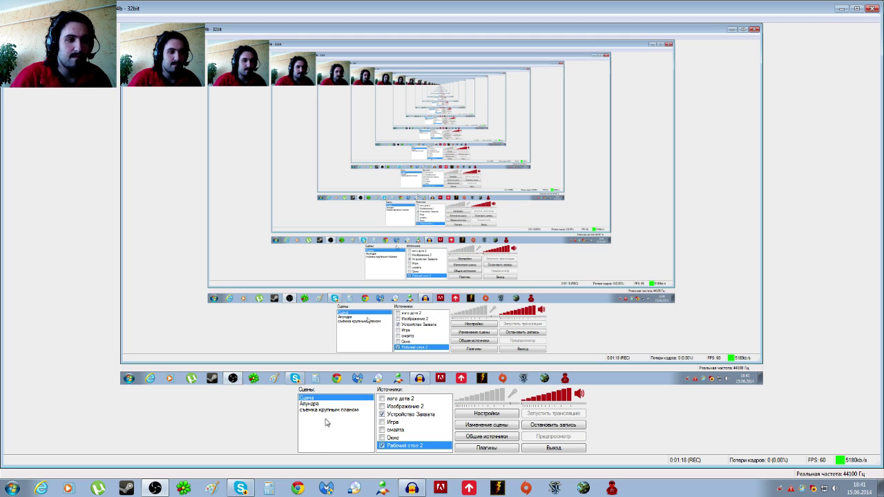
click(408, 488)
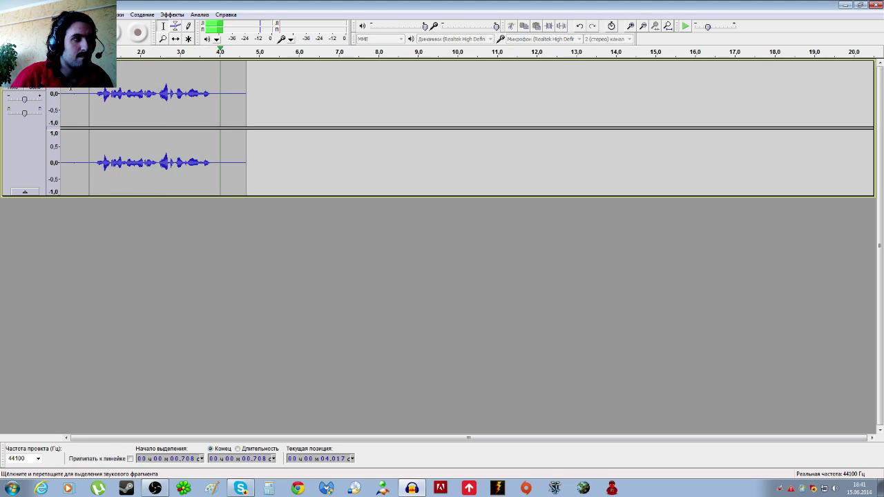
Select the silent opening of the recording, up to about 0.64 s, and unmute the microphone in OBS.
drag(87, 162, 61, 162)
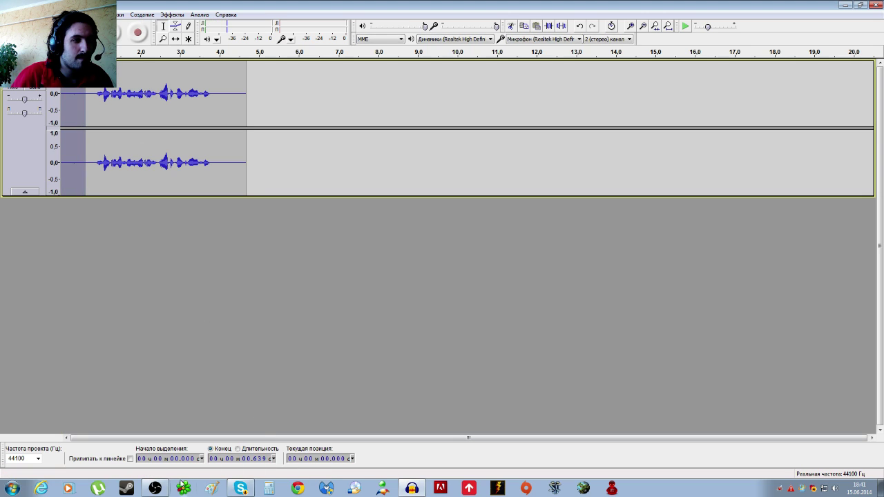
click(154, 488)
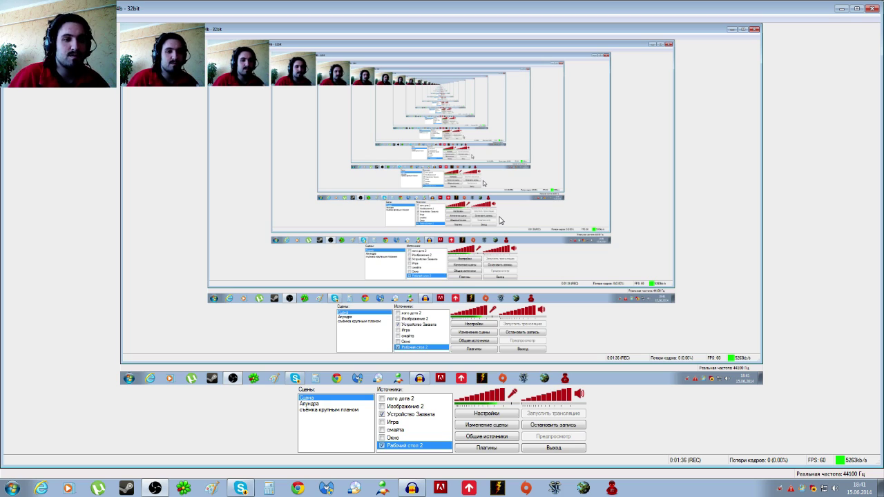
click(415, 488)
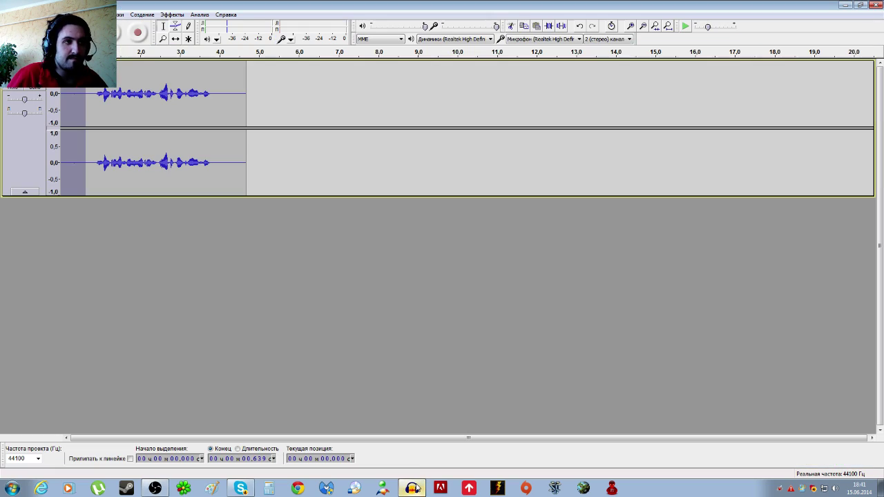
Create a noise profile with Noise Removal from the silent end of the recording, about 3.9 to 4.7 s.
drag(216, 77, 248, 78)
click(219, 52)
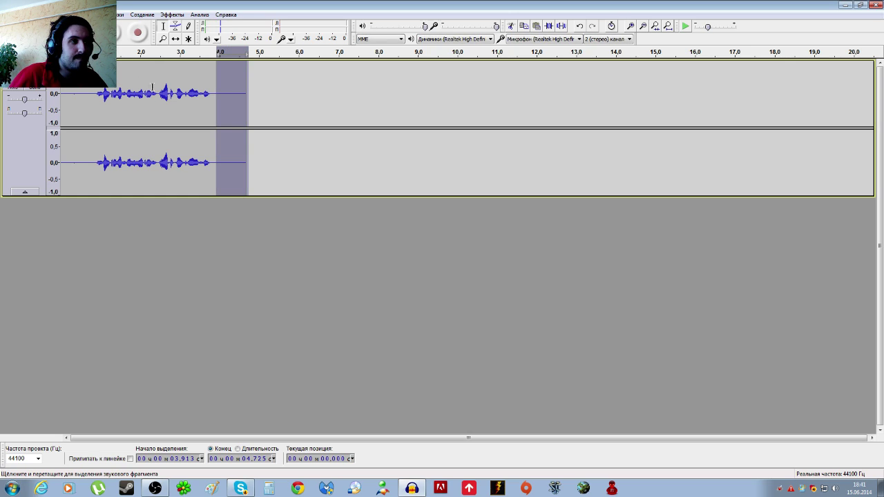
click(172, 15)
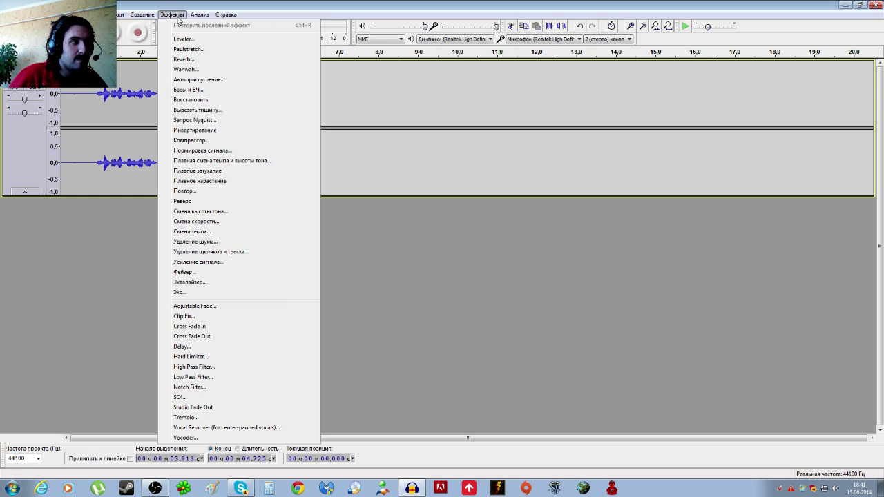
click(195, 242)
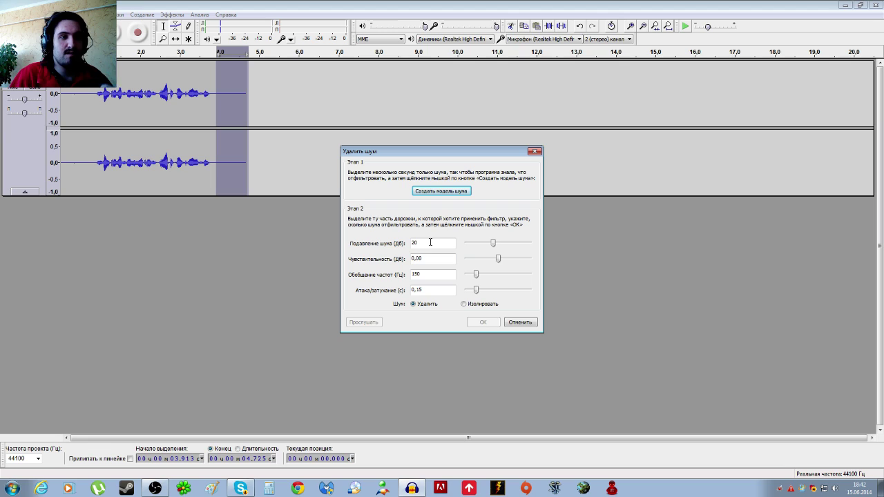
click(439, 191)
Apply Noise Removal to the entire recording using the captured noise profile, and clear the selection.
click(258, 97)
key(shift+Home)
click(318, 74)
click(171, 14)
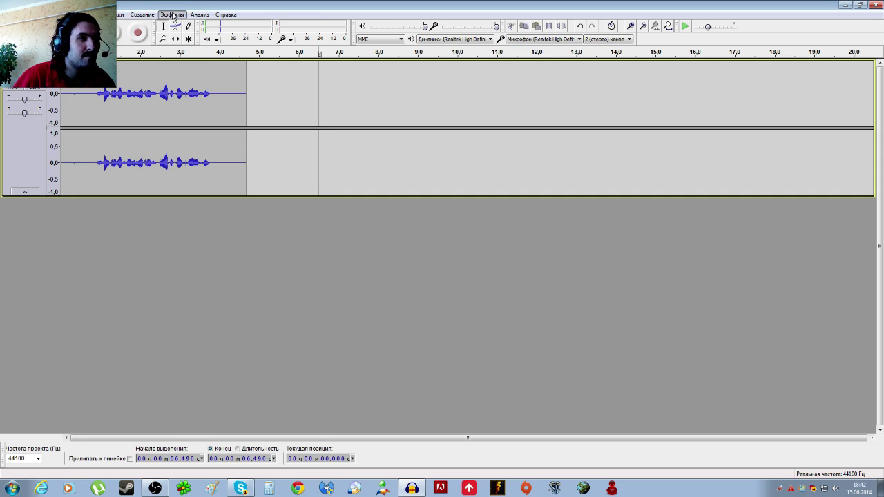
click(188, 27)
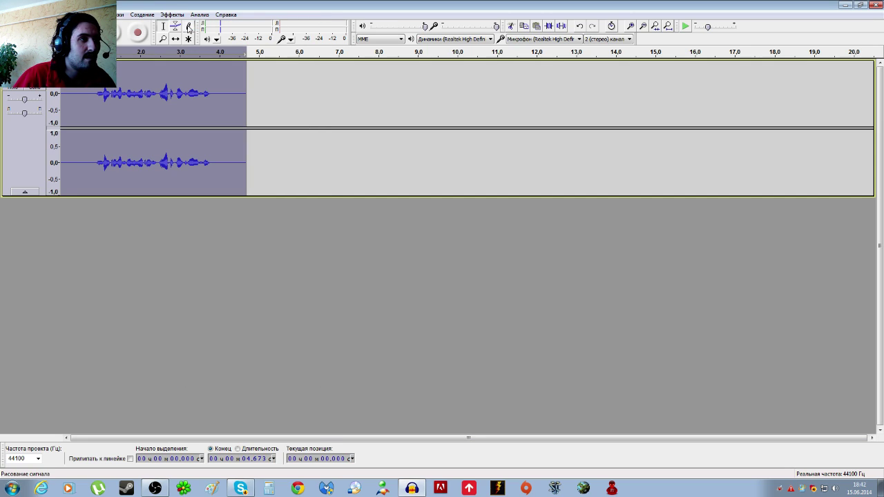
click(312, 85)
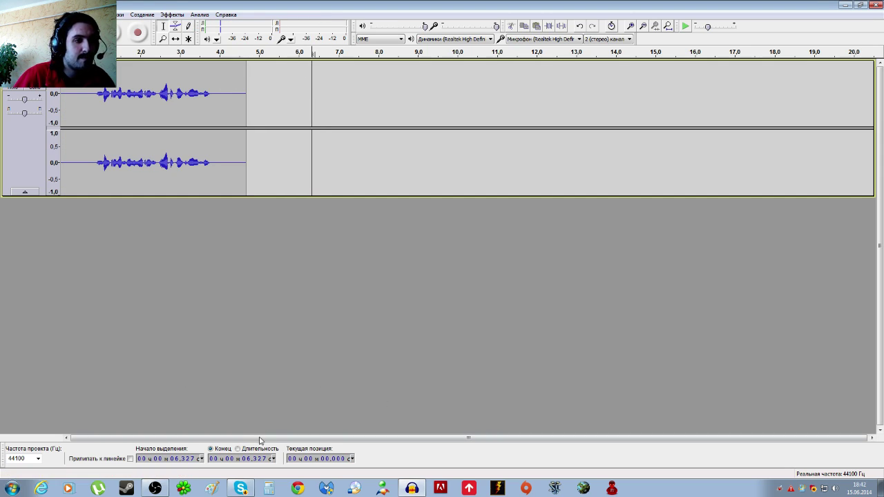
Visit OBS and return to Audacity to play only the silent end of the recording, about 3.88 to 4.67 s.
click(170, 488)
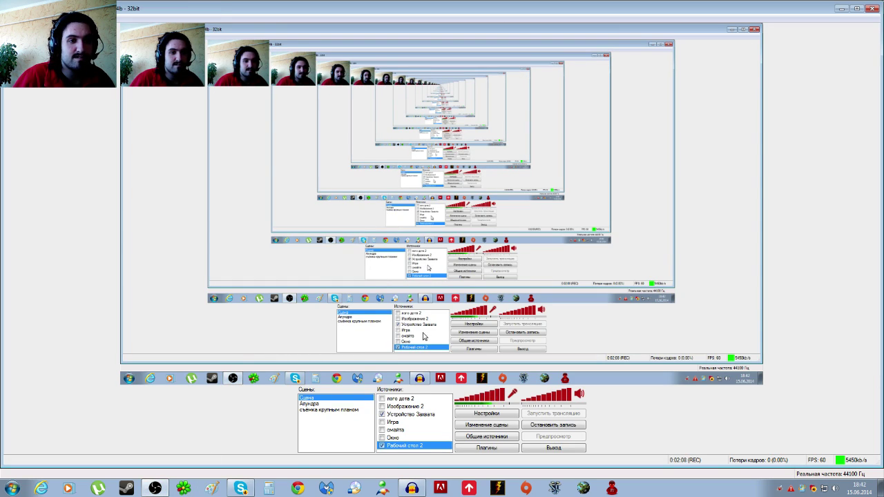
click(411, 488)
drag(215, 86, 245, 87)
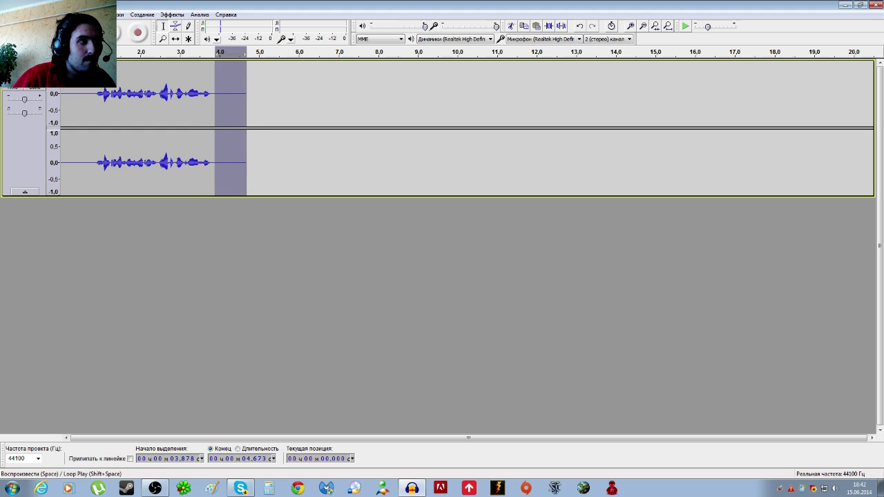
click(685, 26)
click(685, 26)
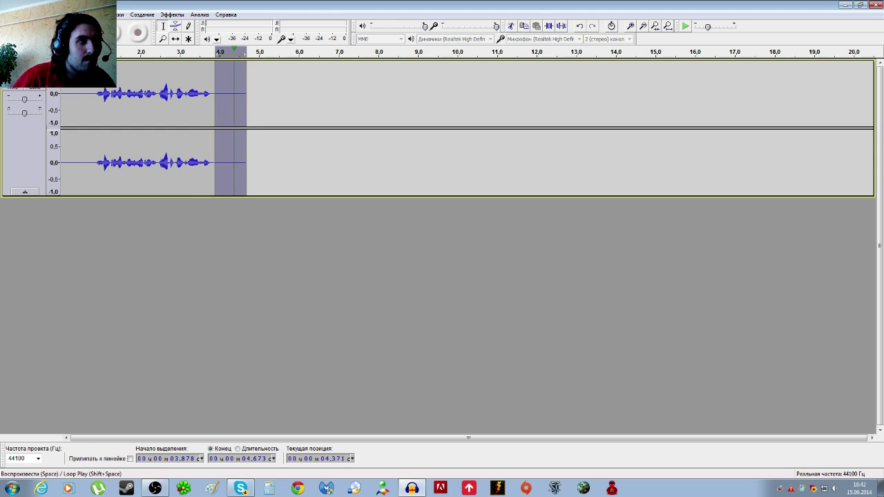
Play back the whole recording, visit OBS, and clear the selection back in Audacity.
drag(294, 87, 61, 87)
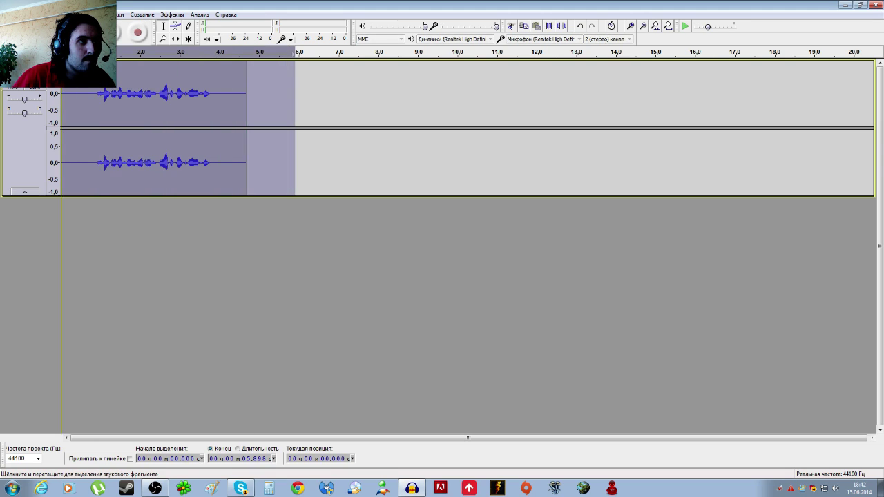
key(space)
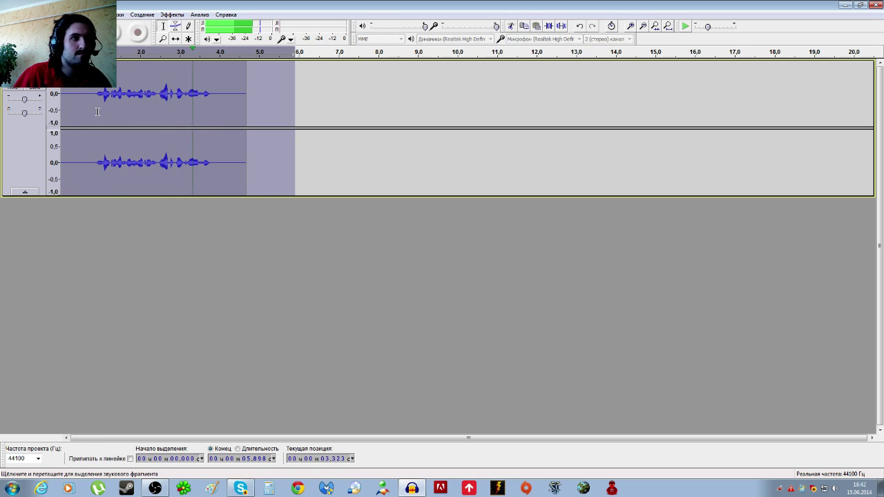
click(155, 488)
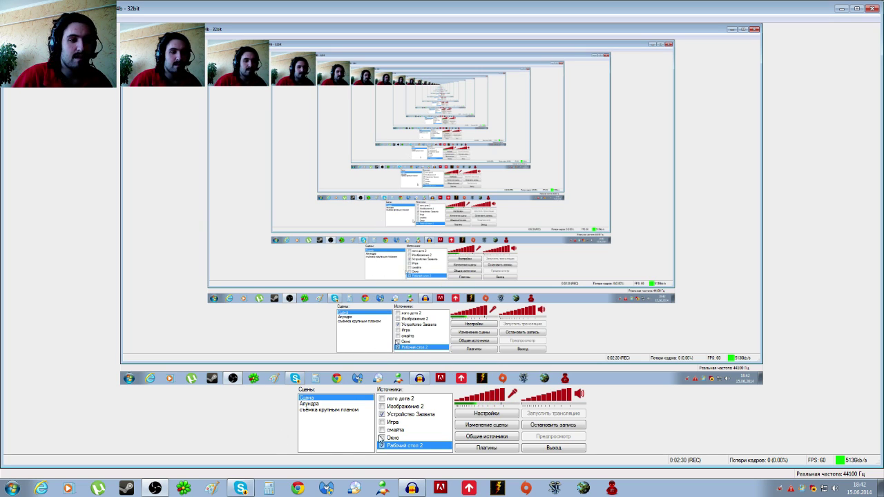
click(411, 485)
click(360, 86)
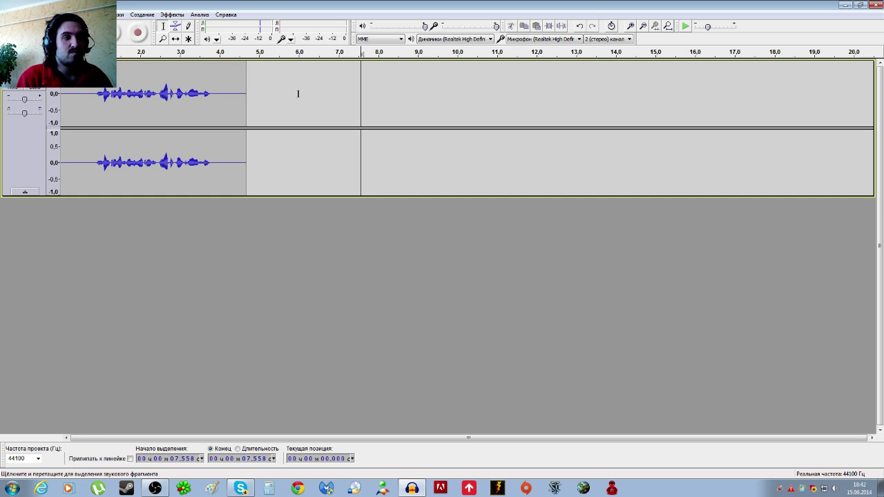
Open the Bass and Treble effect for the whole recording, set Bass to 15 dB, mute the microphone in OBS and preview the effect.
click(170, 14)
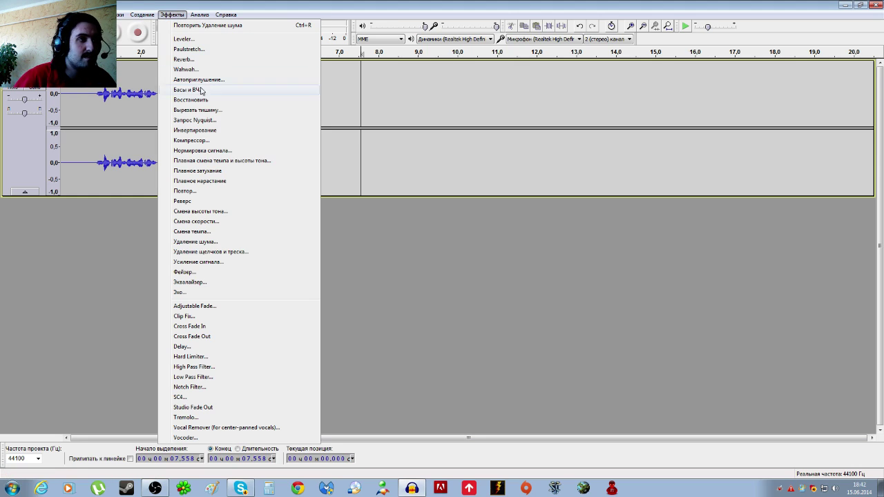
click(201, 94)
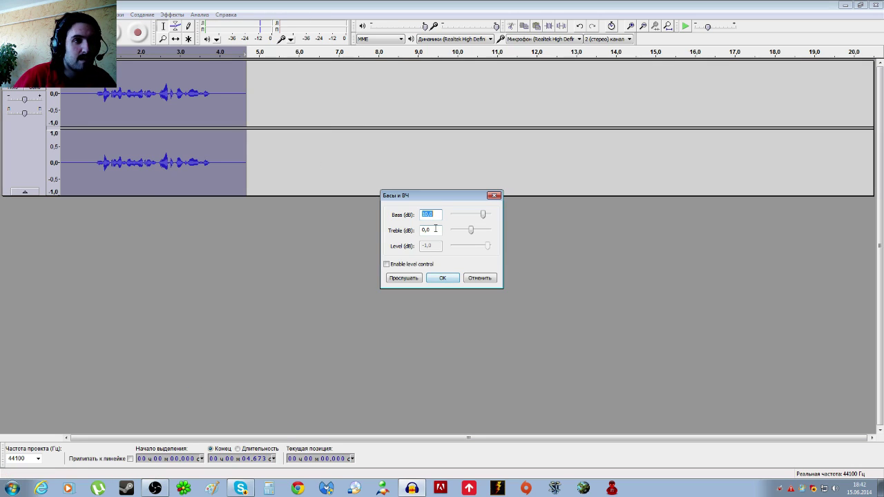
drag(483, 216, 476, 216)
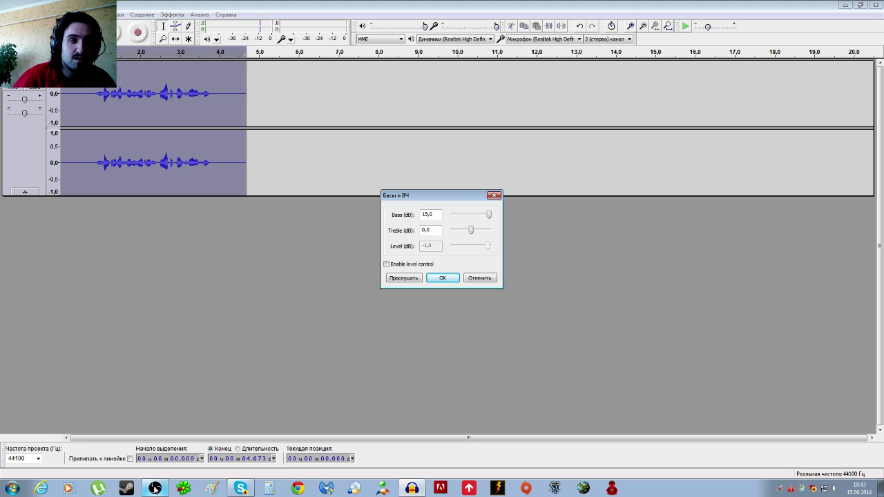
click(155, 488)
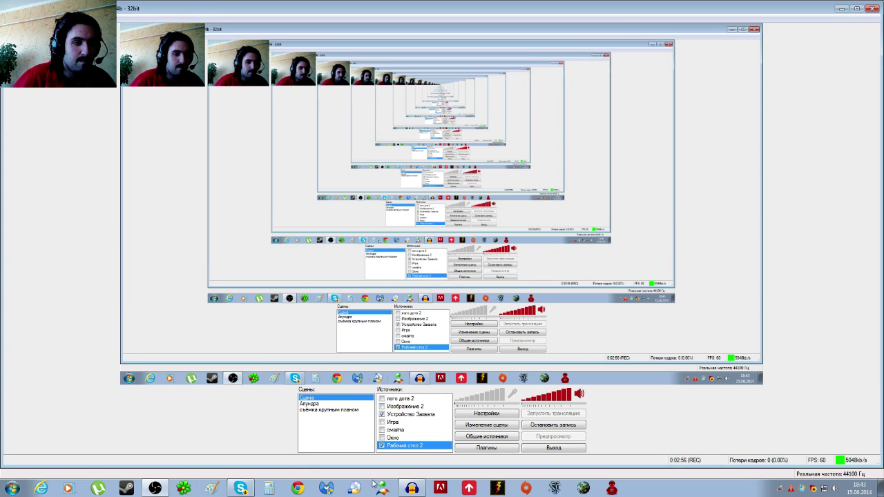
click(411, 488)
click(404, 279)
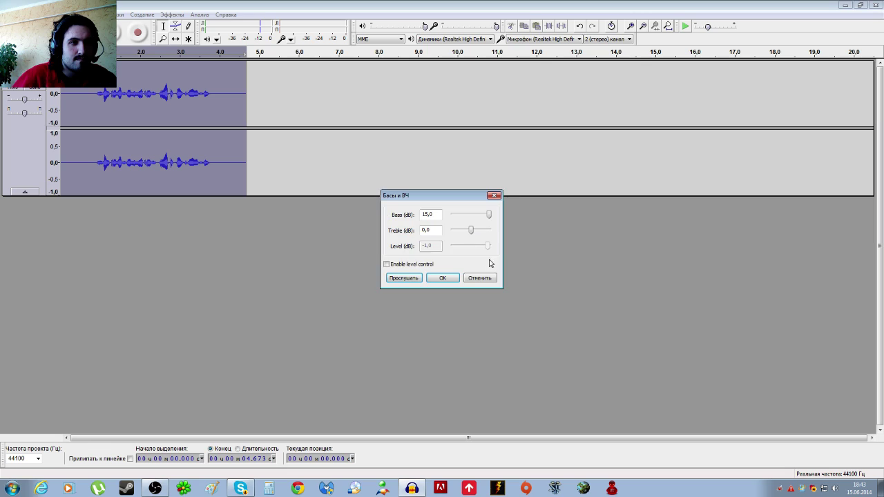
Preview the Bass and Treble effect with Bass at 5 dB and again at 10 dB.
drag(489, 214, 478, 217)
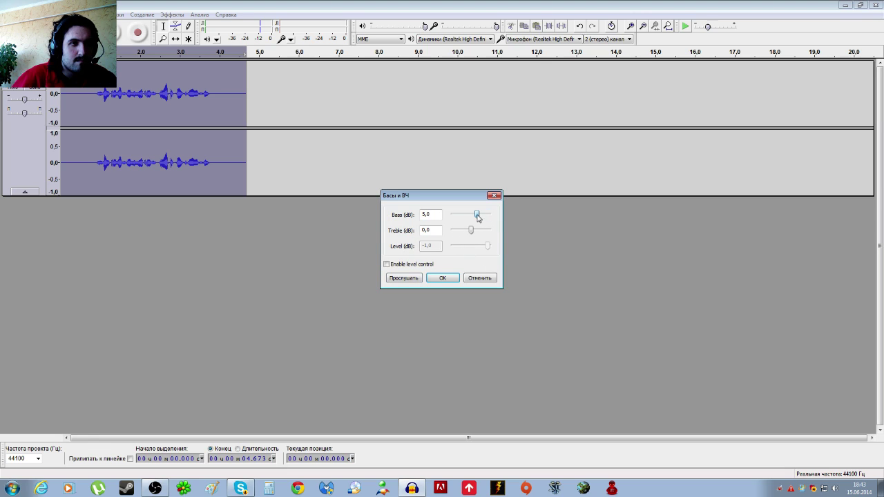
click(404, 277)
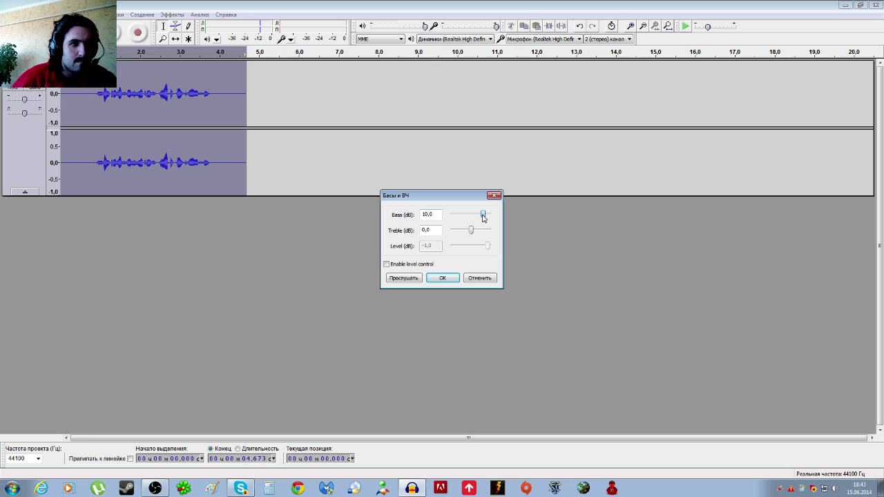
click(402, 278)
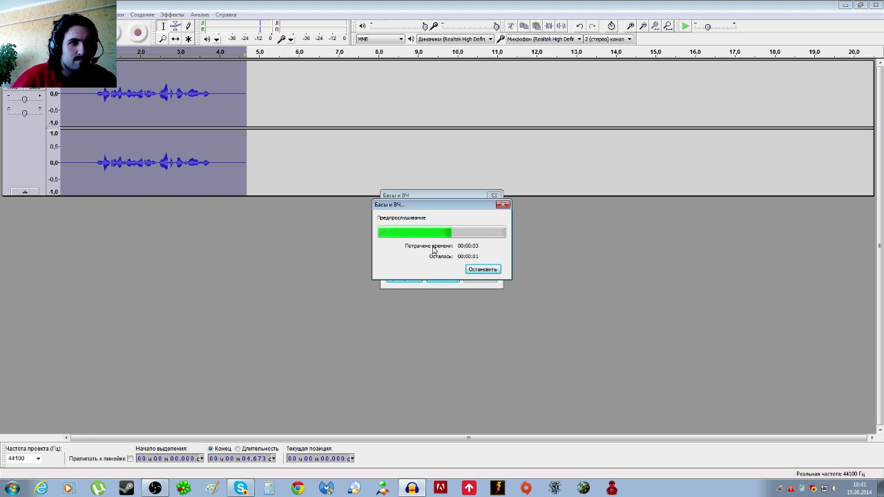
Preview the Bass and Treble effect with Bass at 15 dB and again at 12.7 dB.
drag(479, 214, 495, 218)
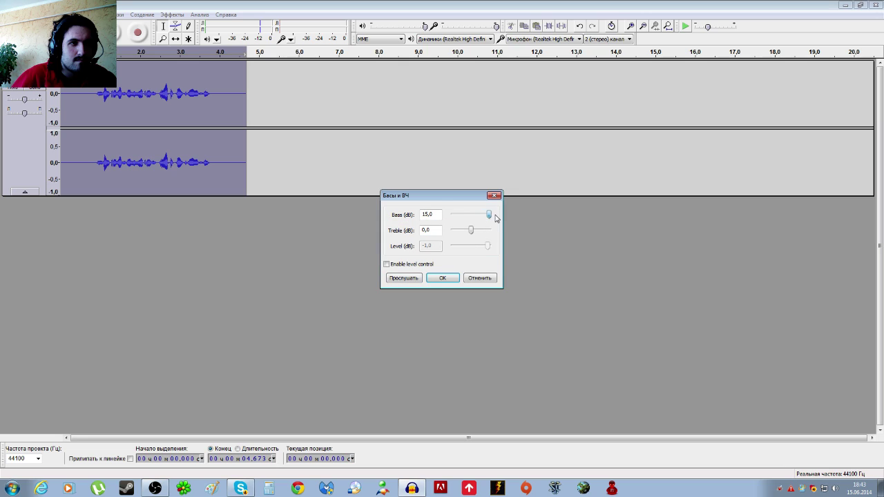
click(410, 279)
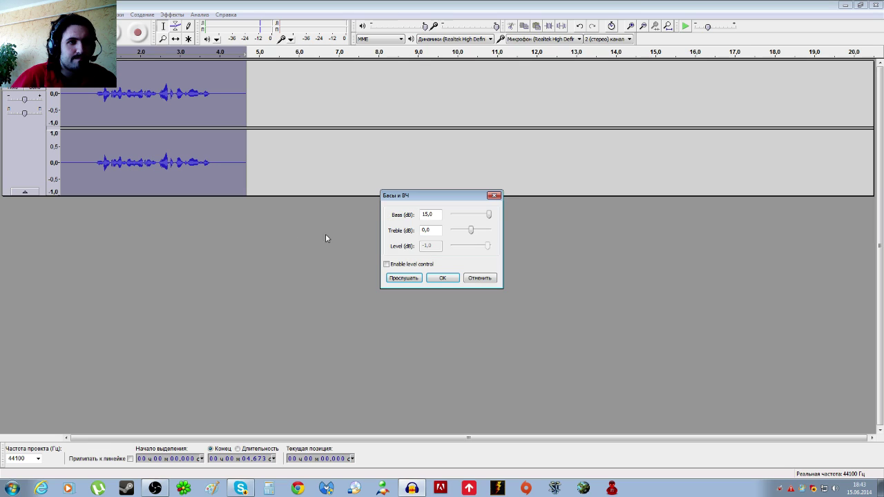
drag(490, 216, 488, 217)
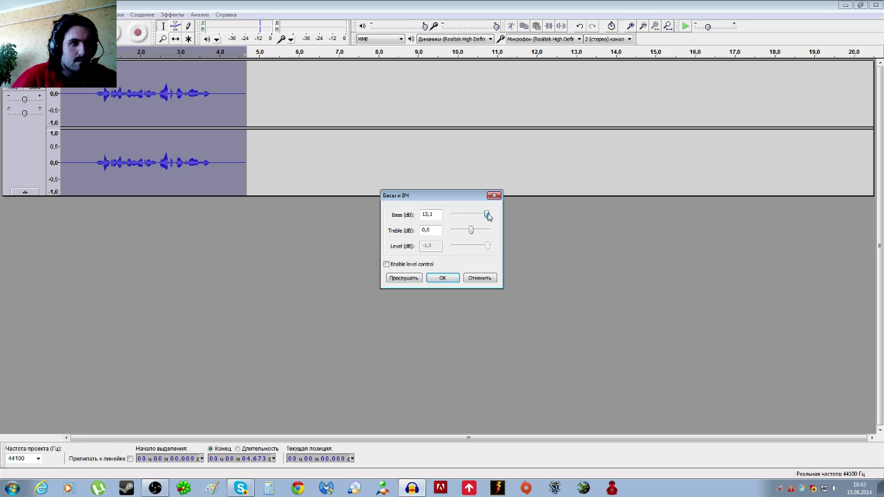
drag(486, 216, 488, 216)
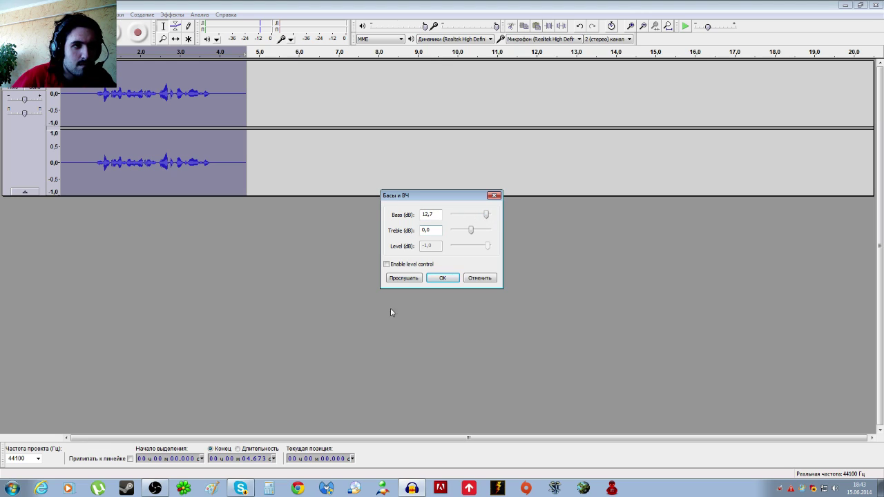
click(388, 277)
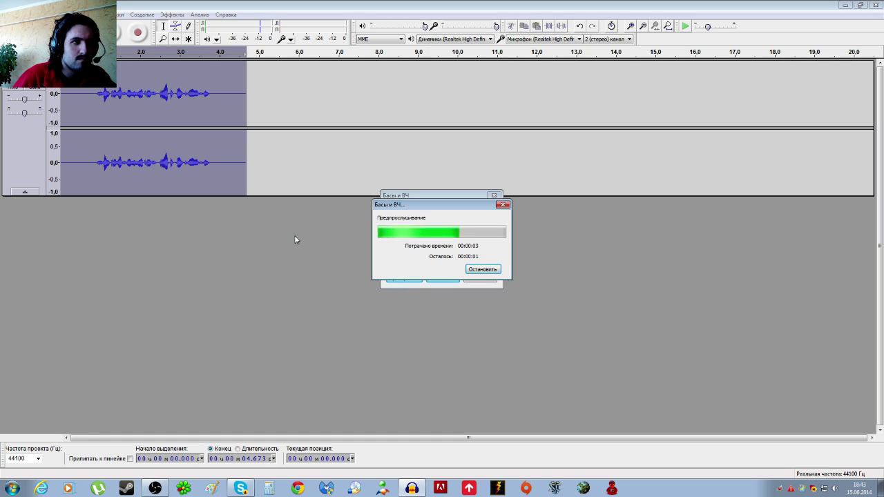
Visit OBS, return to Audacity to apply the Bass and Treble effect, and clear the selection.
click(166, 489)
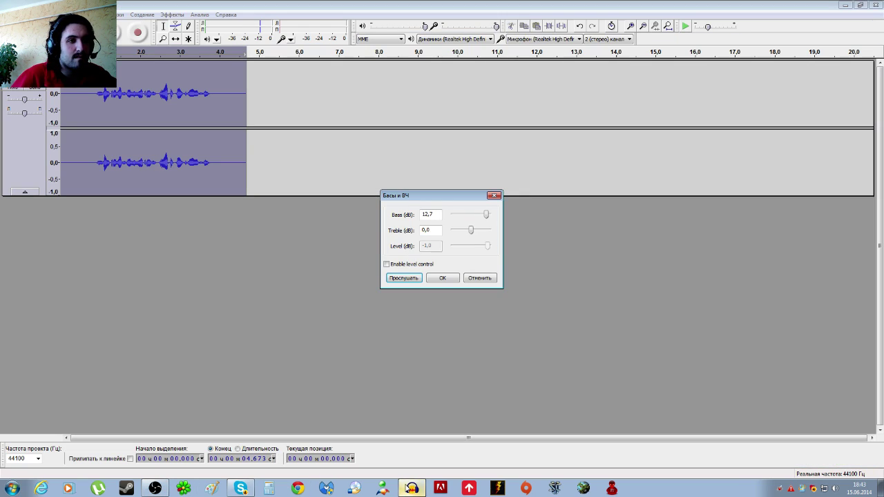
click(411, 489)
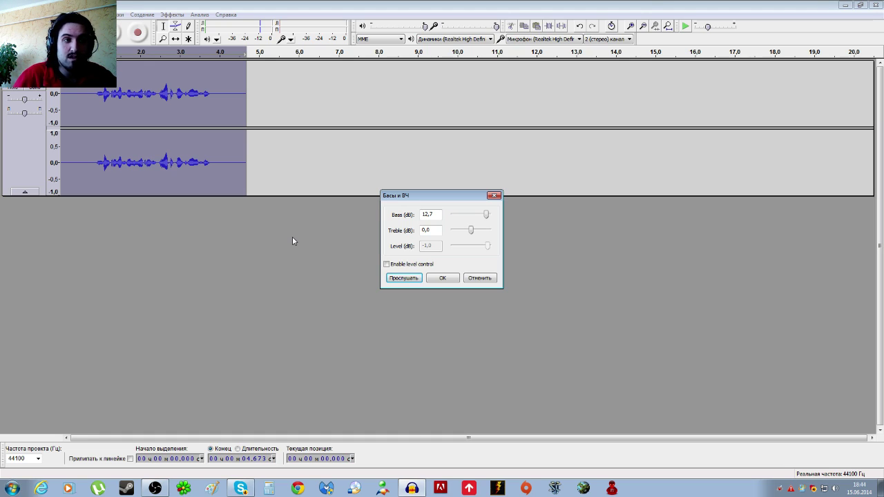
click(443, 279)
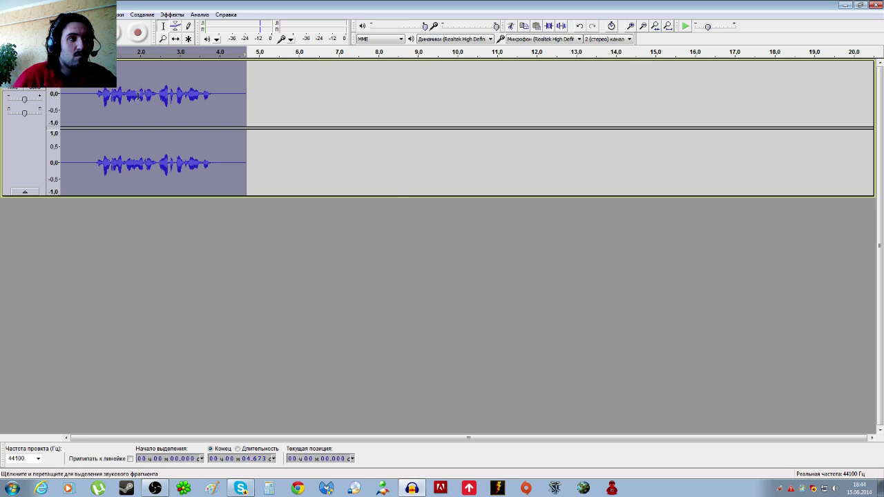
click(81, 165)
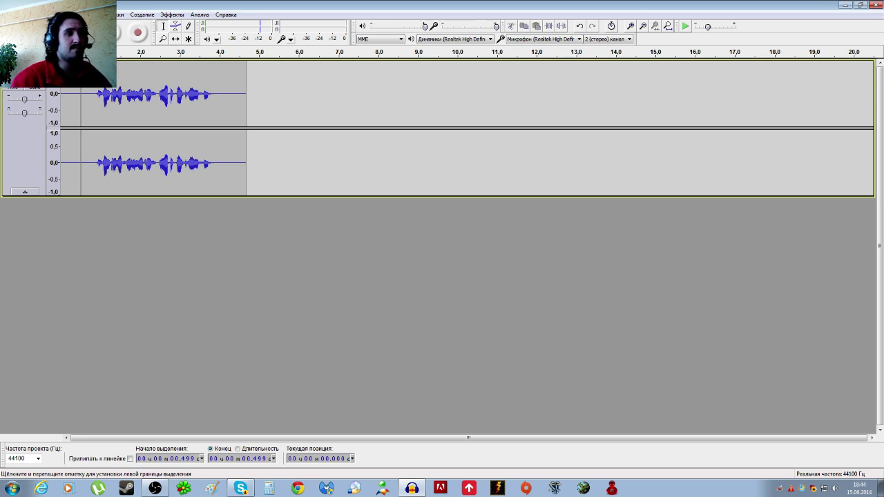
Export the recording to the desktop as an MP3 file named "мой голос", leaving the metadata empty.
click(14, 13)
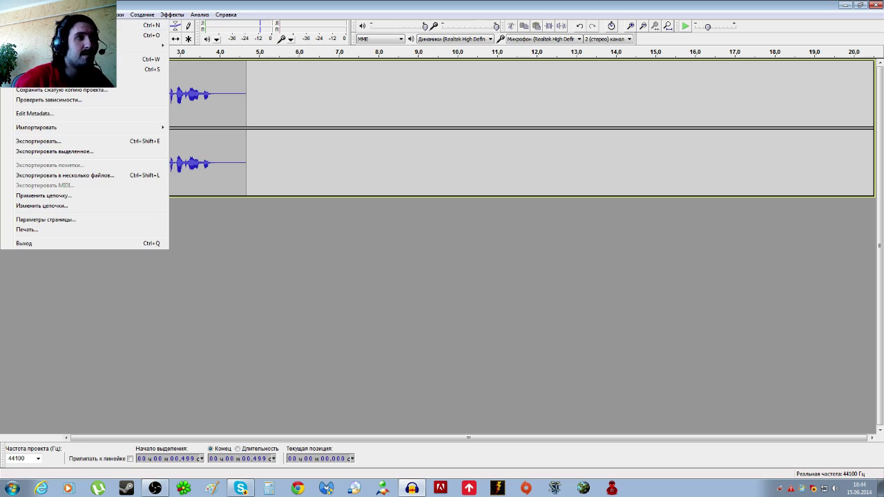
click(35, 142)
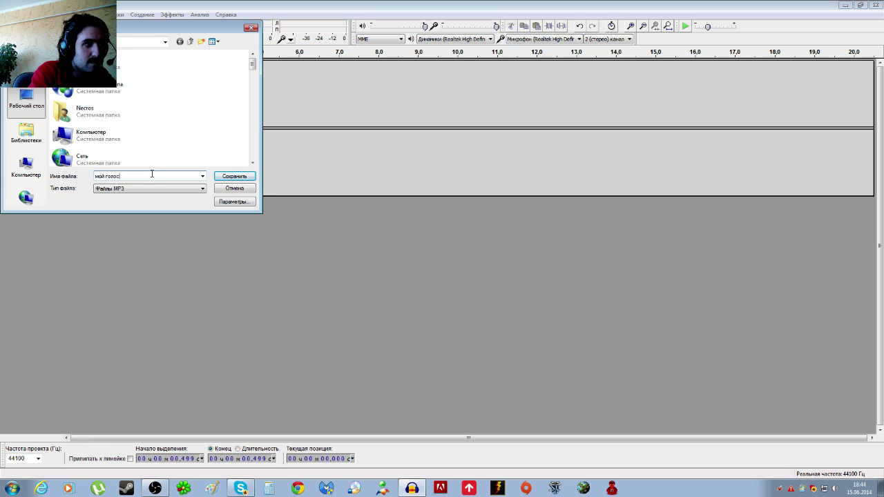
key(Return)
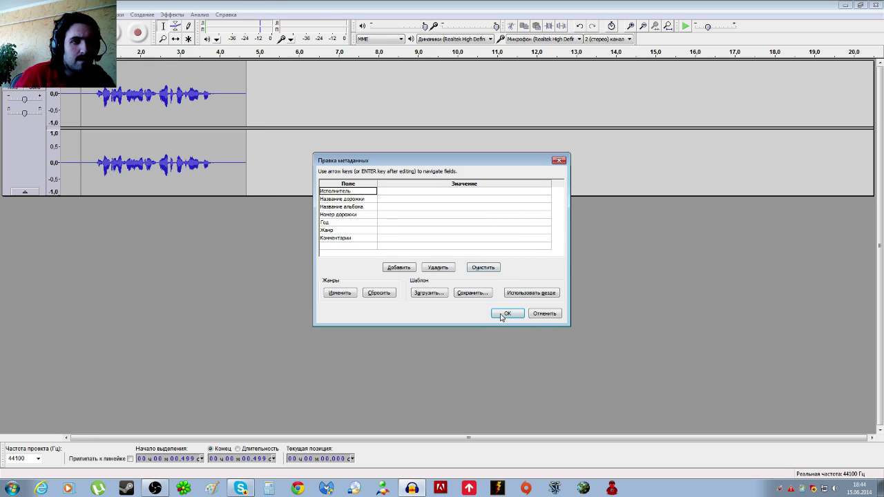
click(506, 313)
Minimize Audacity and OBS and open the desktop file "мой голос" with Vegas Pro.
click(844, 6)
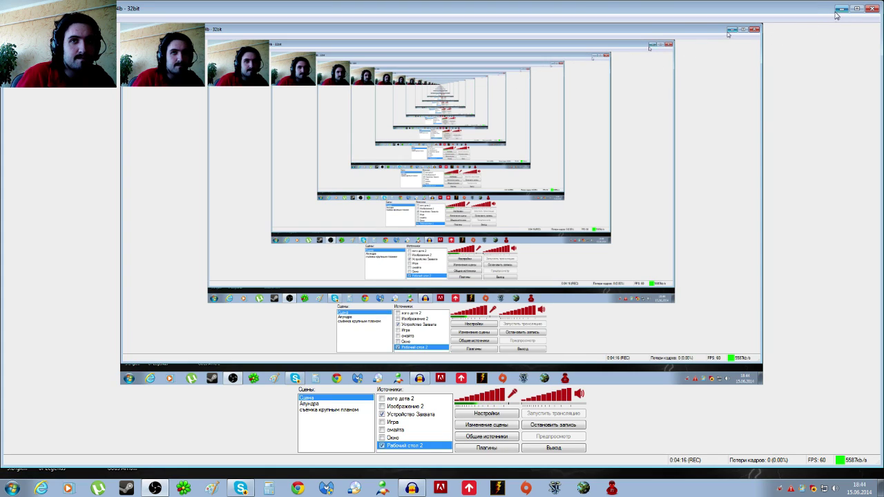
click(838, 10)
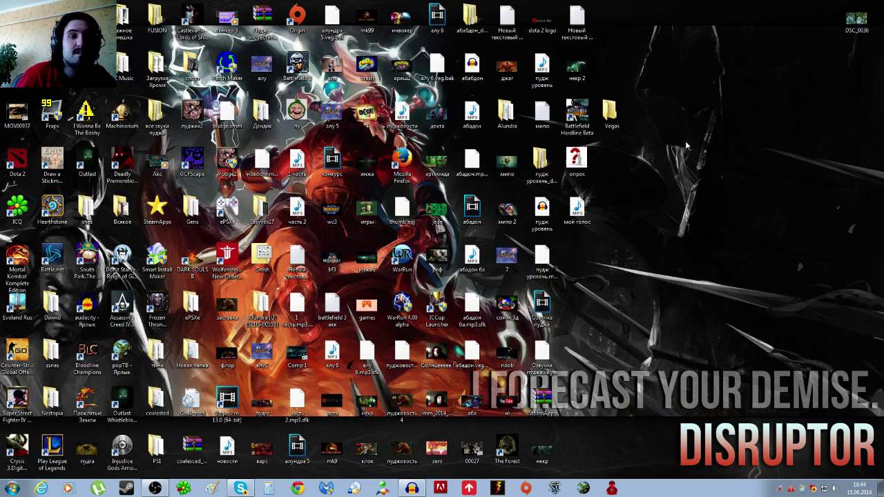
right_click(582, 207)
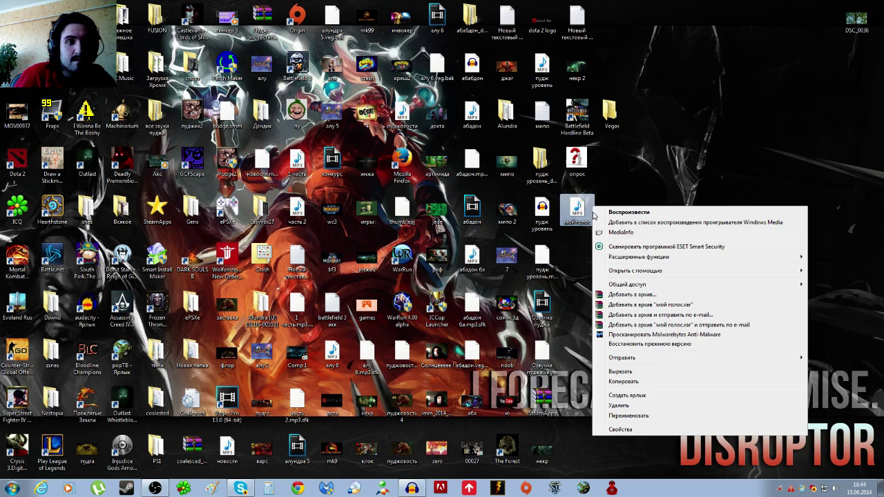
mouse_move(653, 271)
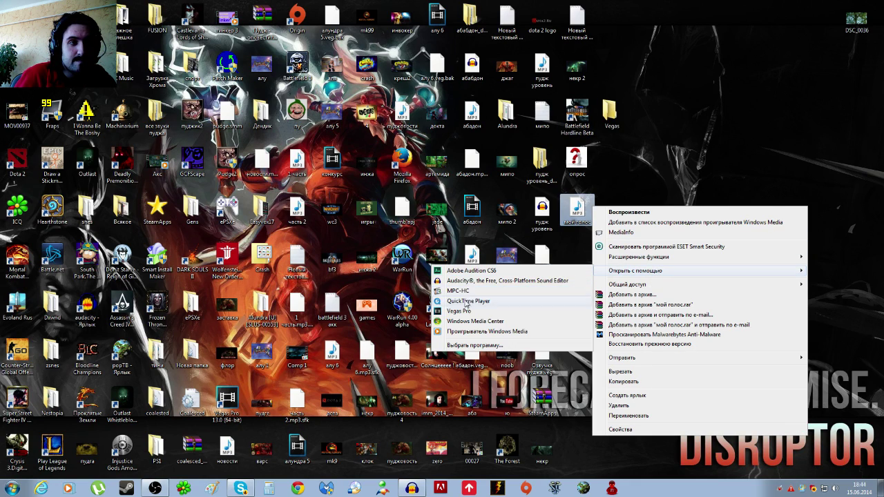
click(460, 311)
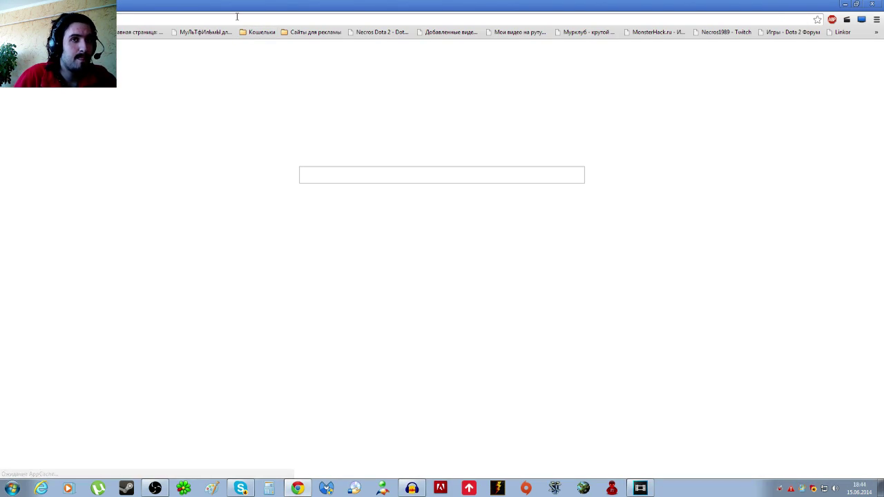
Search Google in Chrome for "easyvox" and refine the search to "easyvox 1.7".
click(236, 17)
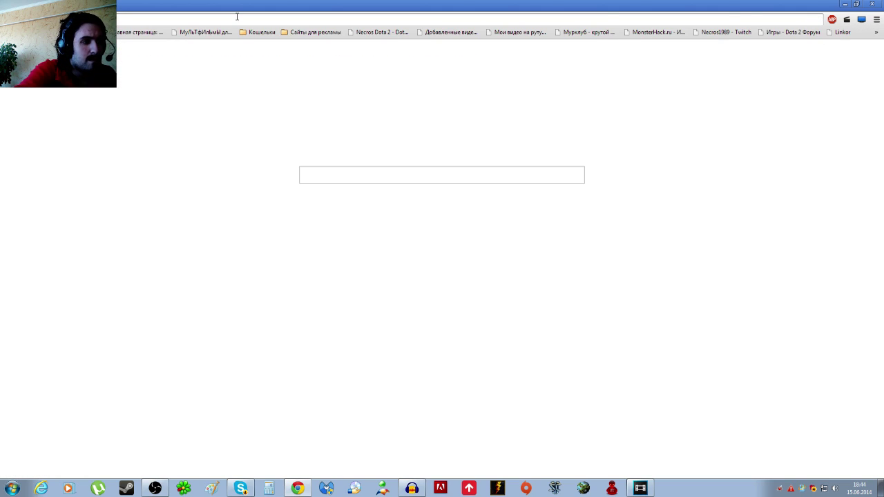
text(easyvox)
key(Return)
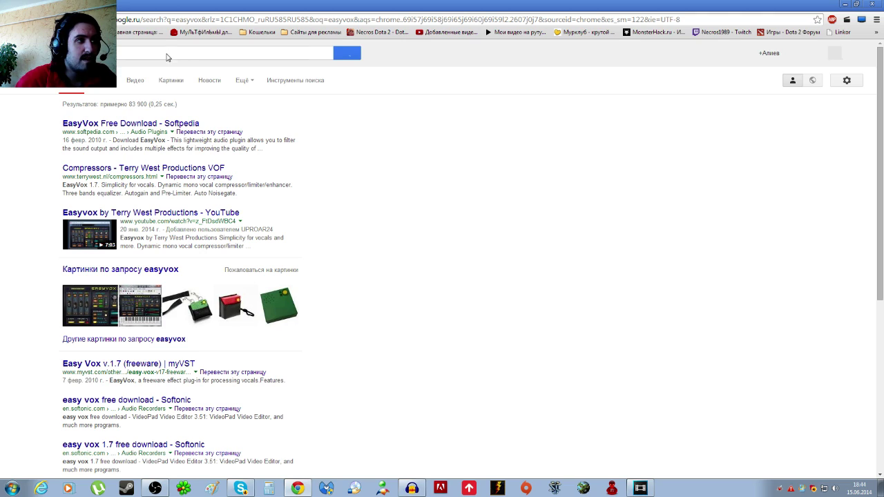
click(166, 53)
text(ск)
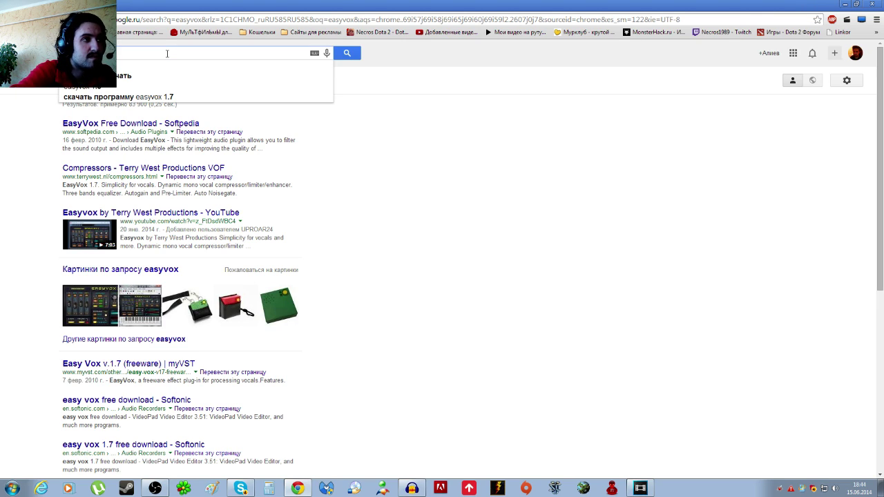
key(Return)
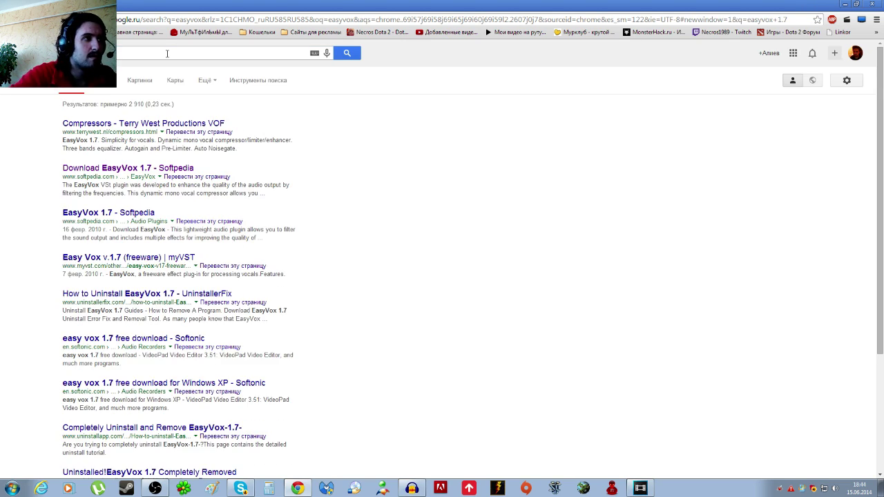
Open Softpedia's EasyVox 1.7 download page, revisit the search results and the page again, and minimize Chrome.
click(180, 168)
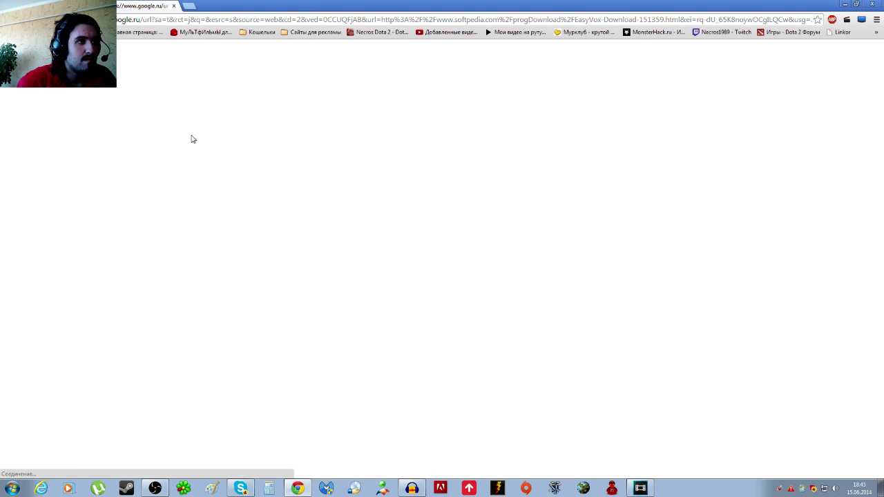
scroll(155, 121, down, 1)
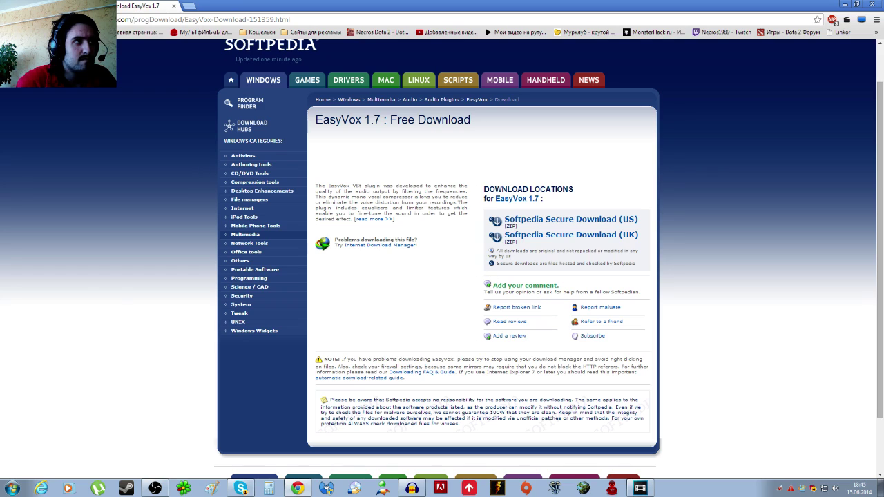
key(alt+Left)
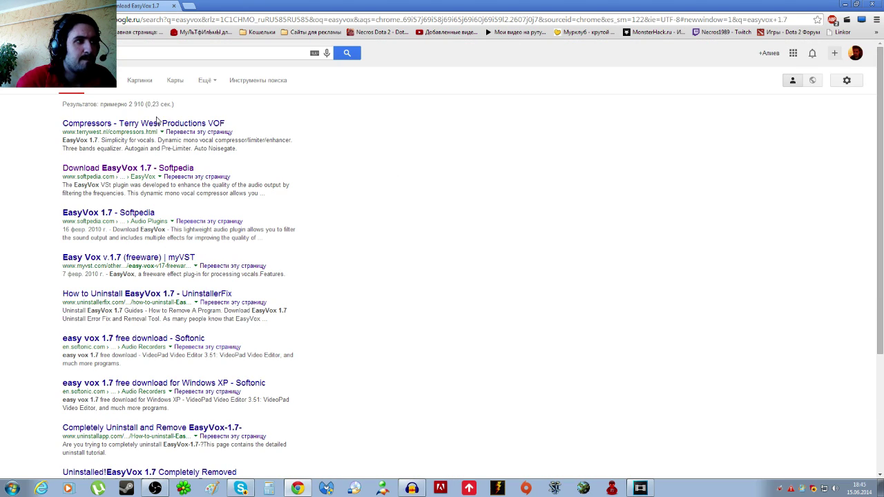
key(alt+Right)
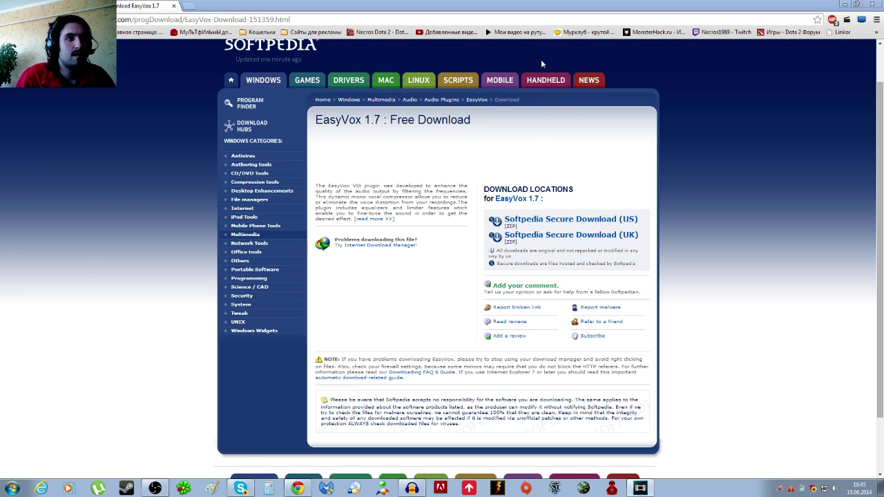
click(844, 4)
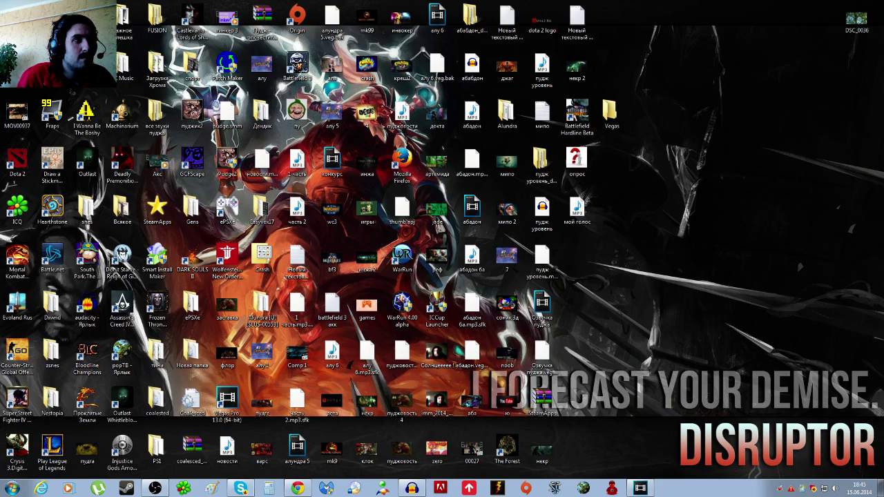
Open local disk D: in Windows Explorer and look through its program and plug-in folders.
key(super+e)
click(263, 86)
double_click(263, 87)
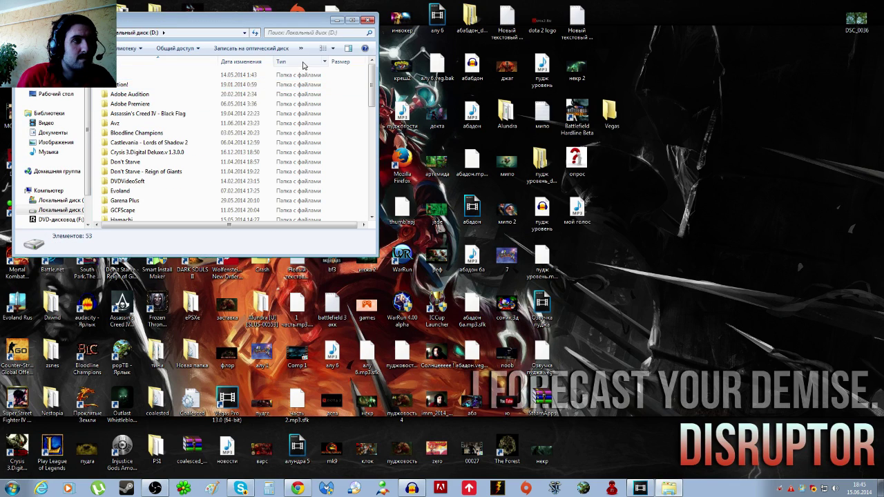
scroll(242, 138, down, 4)
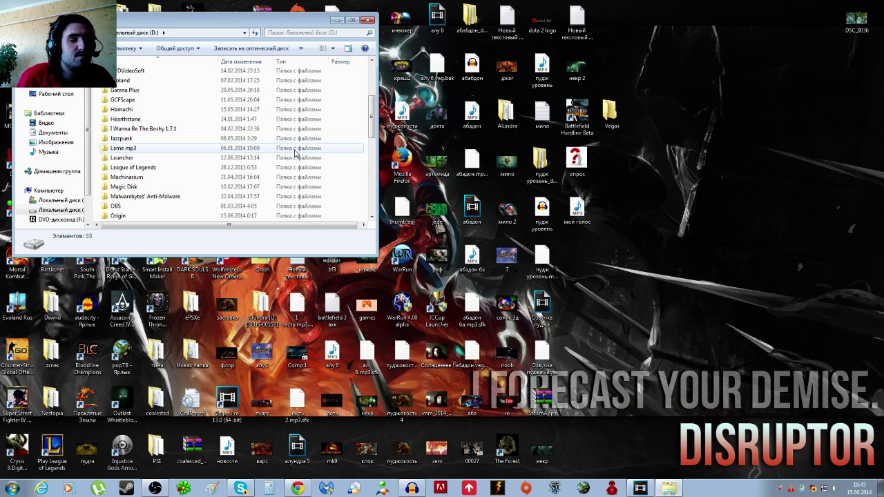
scroll(304, 114, down, 5)
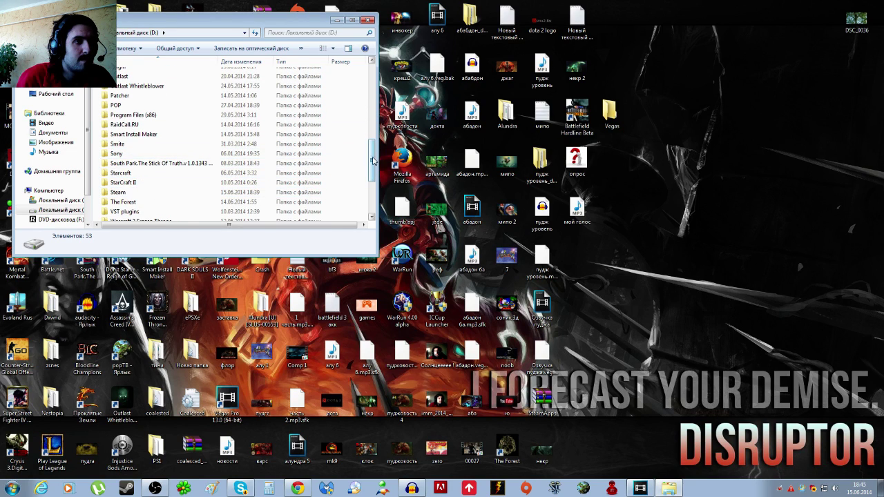
scroll(370, 166, down, 3)
scroll(370, 181, down, 2)
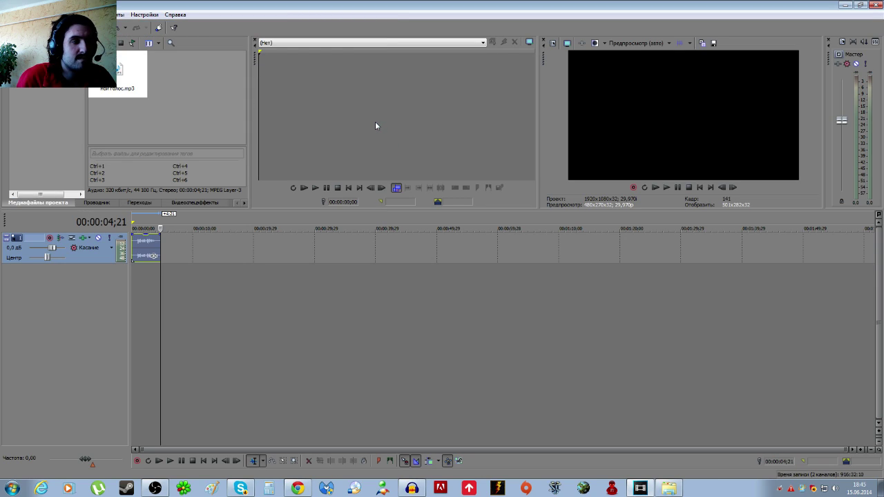
Switch to Vegas Pro and open the VST effects settings in its preferences.
click(144, 14)
click(163, 309)
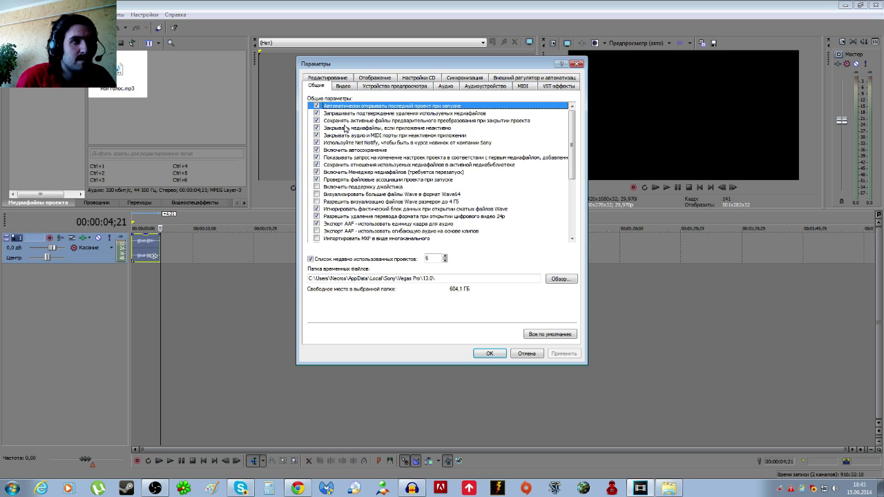
click(557, 86)
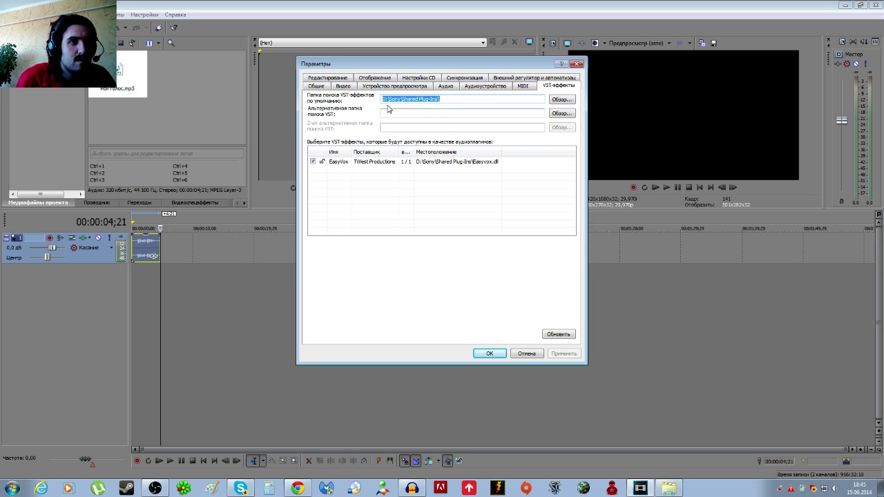
Place the cursor in the default VST search folder path, then start a rescan of the VST folders and decline it.
click(446, 98)
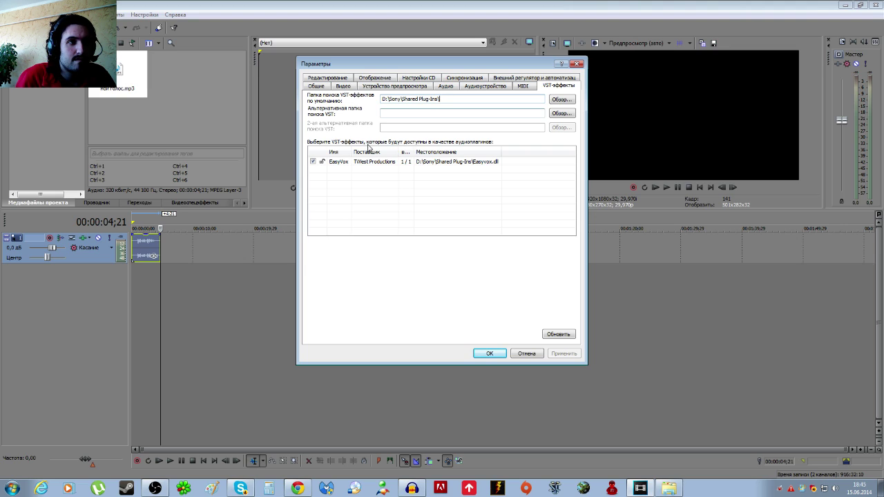
click(558, 335)
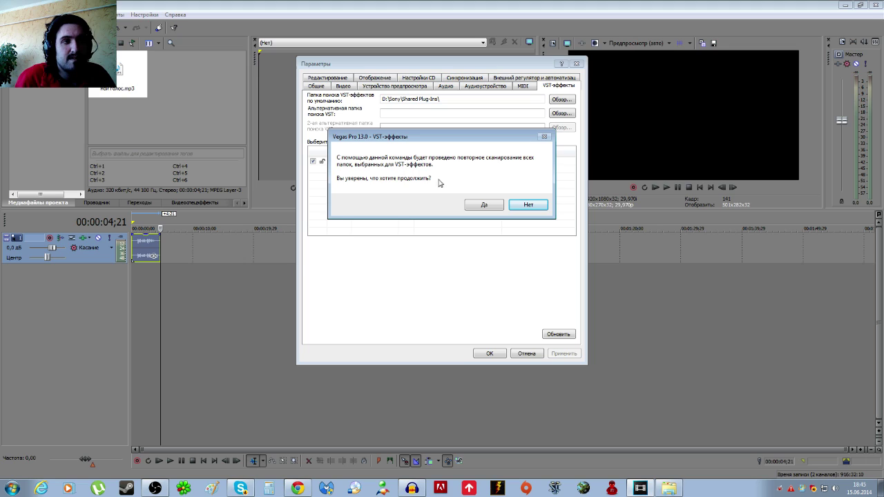
click(537, 205)
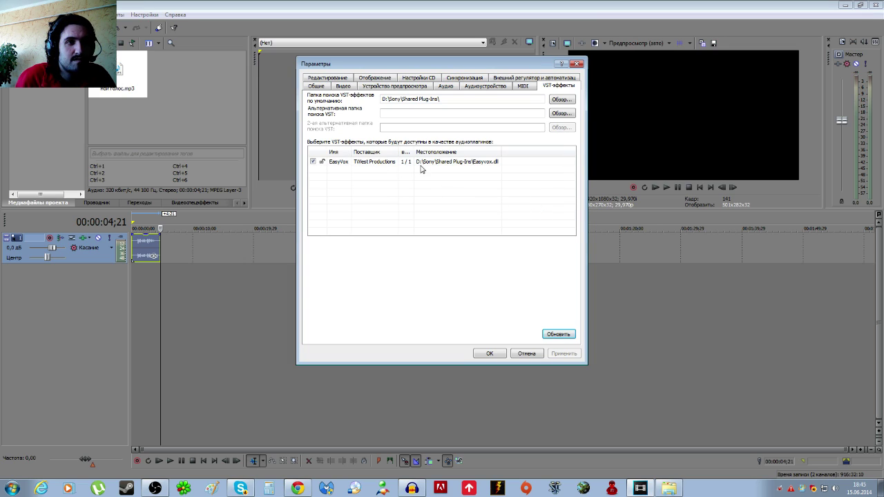
Cancel the preferences, increase the voice track's height and place the cursor near the start of the clip.
click(528, 353)
scroll(239, 270, up, 1)
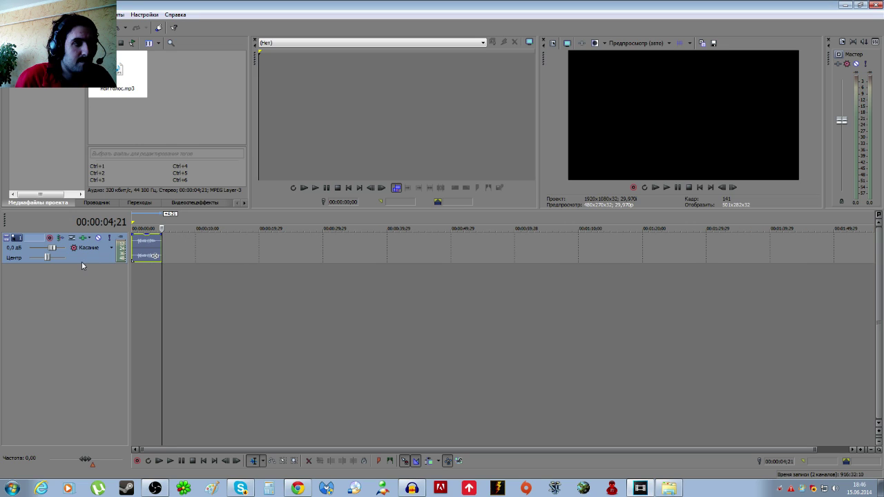
drag(79, 263, 84, 312)
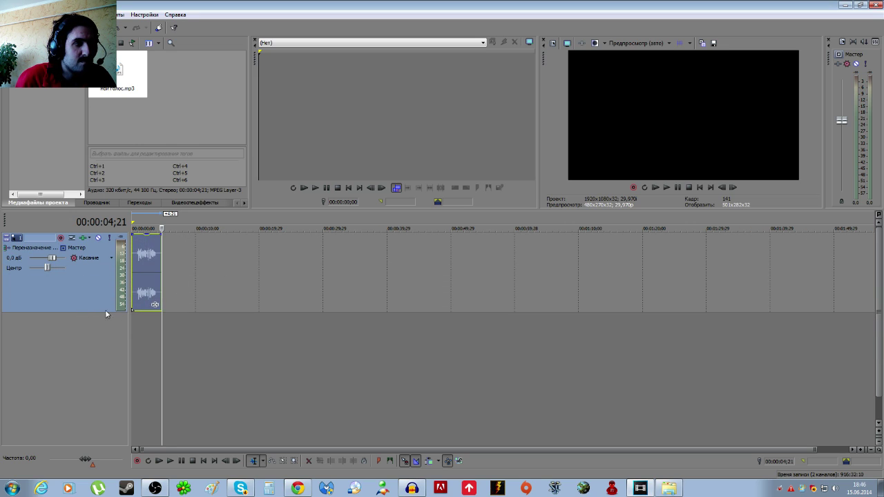
scroll(226, 297, up, 8)
click(168, 216)
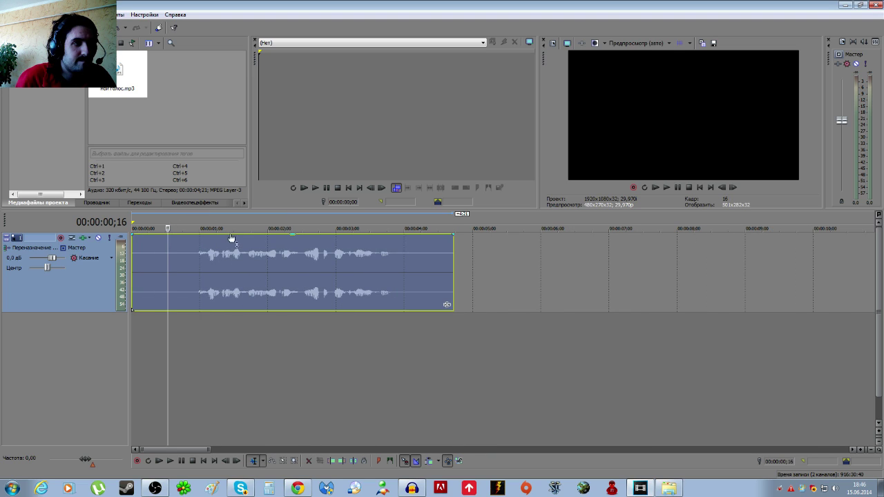
Mute the microphone in Open Broadcaster Software and play the voice clip in Vegas Pro.
click(155, 488)
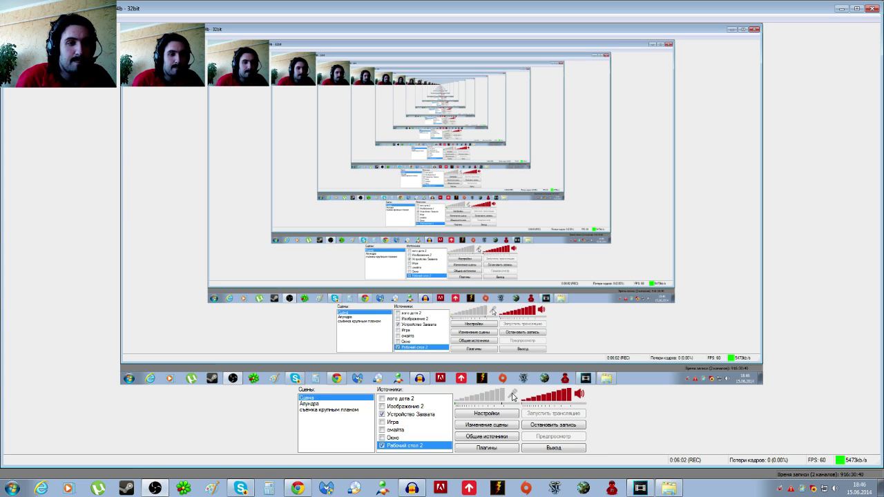
key(alt+Tab)
key(space)
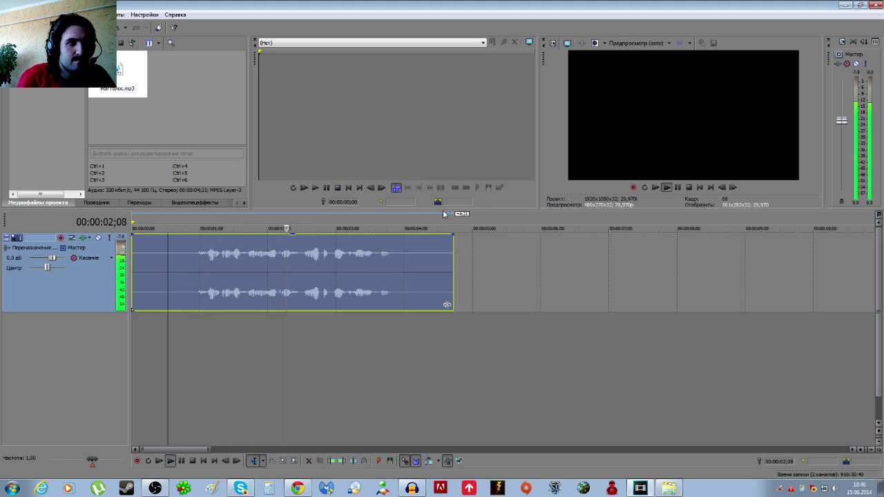
Stop the playback, unmute the microphone in Open Broadcaster Software and return to Vegas Pro.
key(Return)
click(171, 489)
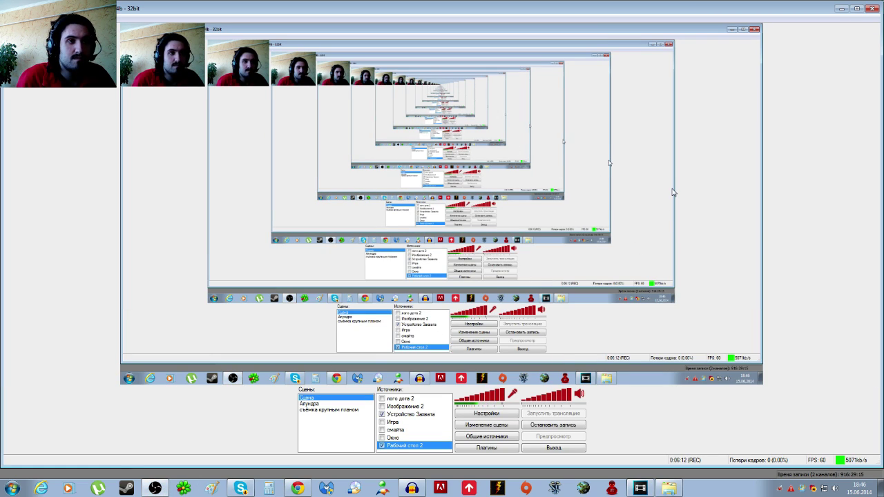
click(839, 8)
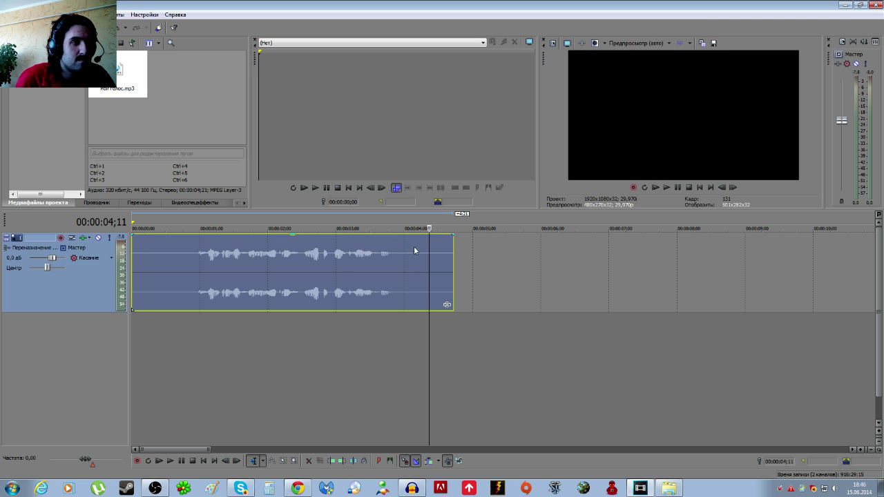
Add the EasyVox plug-in to the voice clip's event effects and close the effects window.
click(447, 304)
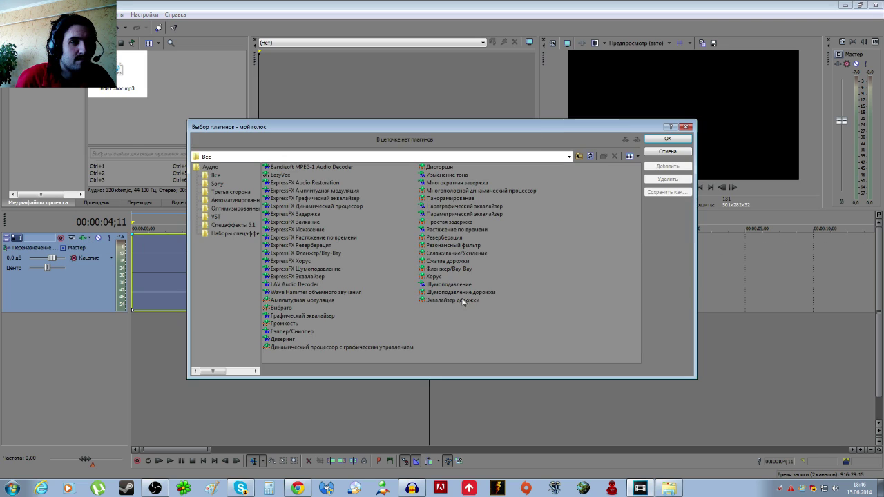
click(279, 175)
click(670, 166)
click(666, 139)
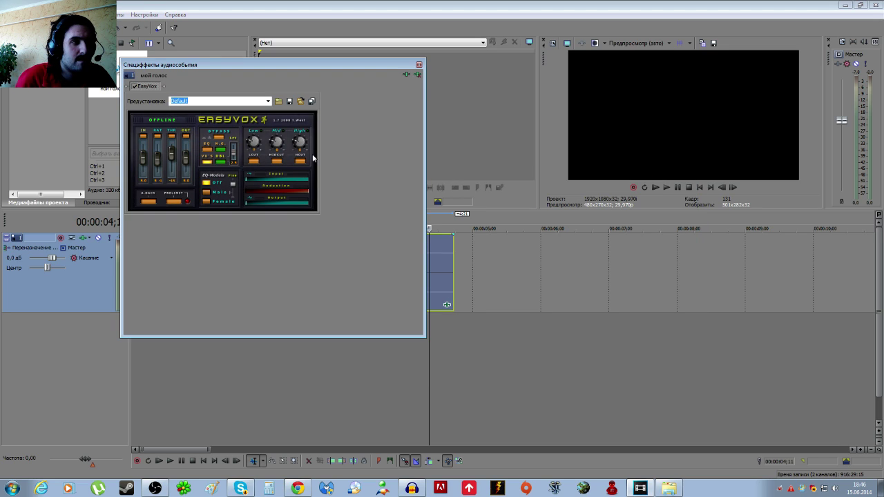
click(419, 64)
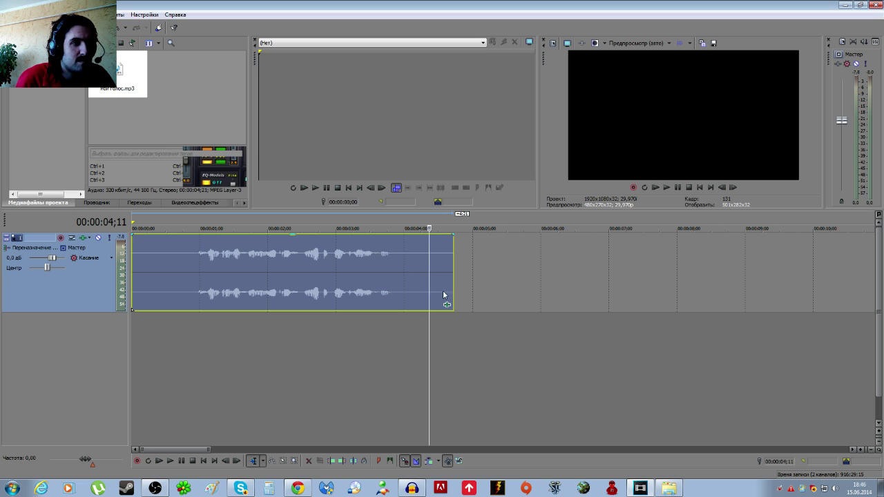
Remove EasyVox from the voice clip's event effects and close the effects window.
click(447, 305)
click(416, 74)
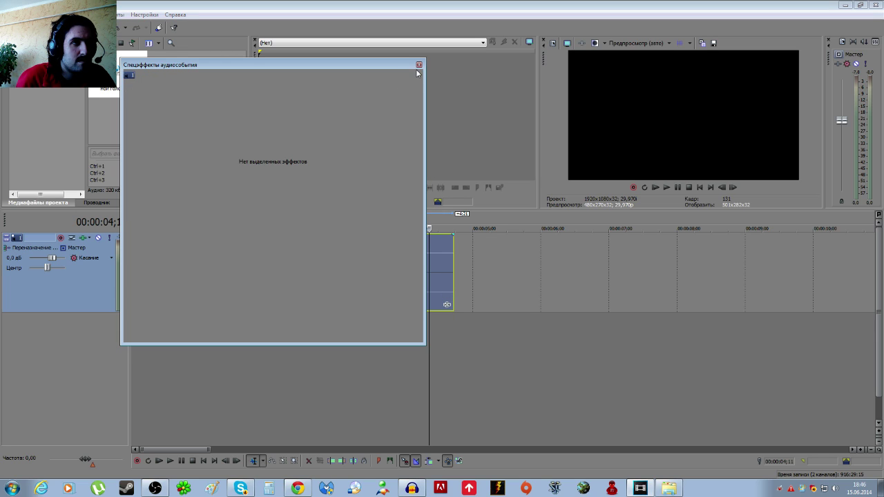
click(418, 64)
Review the default effects of audio track 1 and add EasyVox to the end of its effects chain.
click(83, 237)
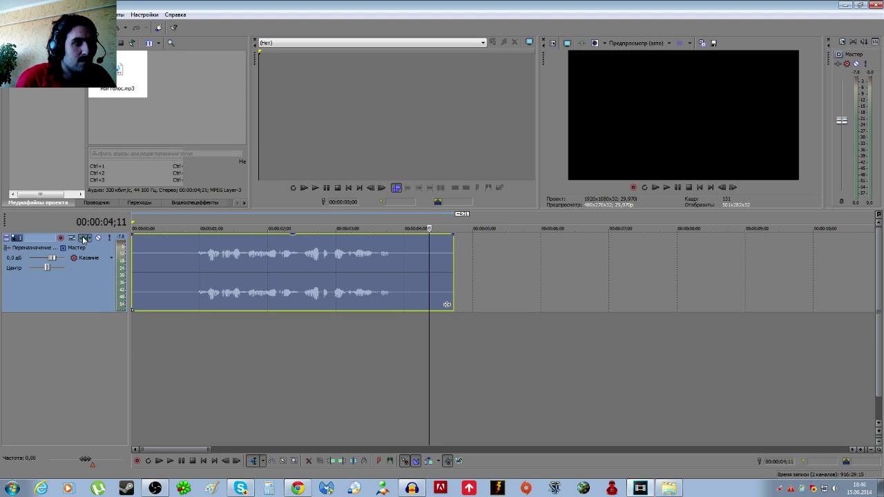
click(177, 89)
click(241, 87)
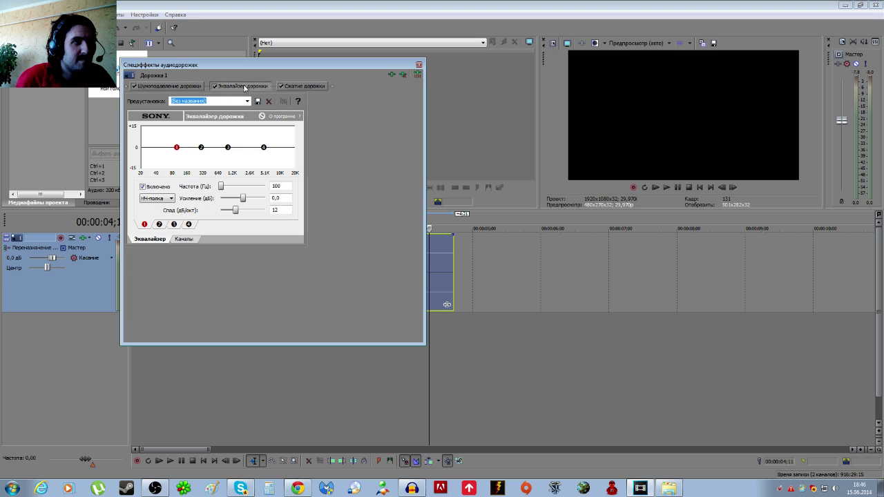
click(299, 87)
click(391, 74)
click(280, 174)
click(663, 168)
click(666, 138)
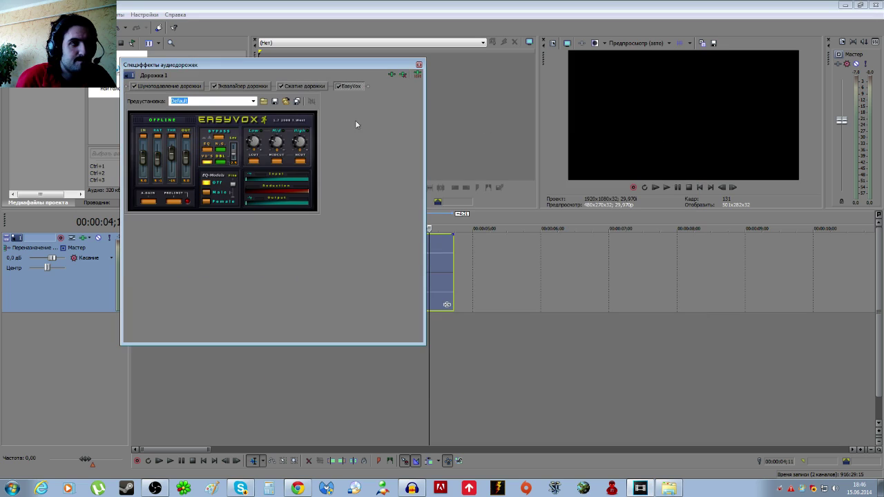
Load the Некрос.fxp preset into EasyVox, and look through the preset list and the preset folder without loading another.
click(263, 102)
double_click(223, 172)
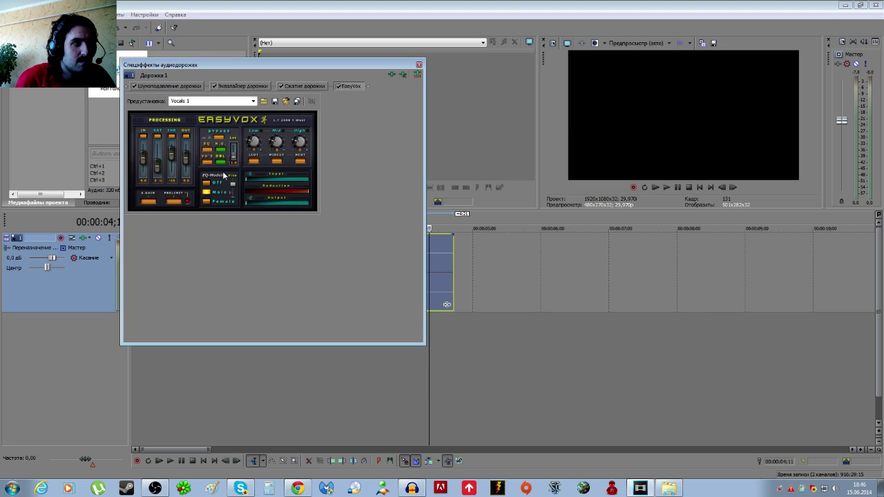
click(253, 101)
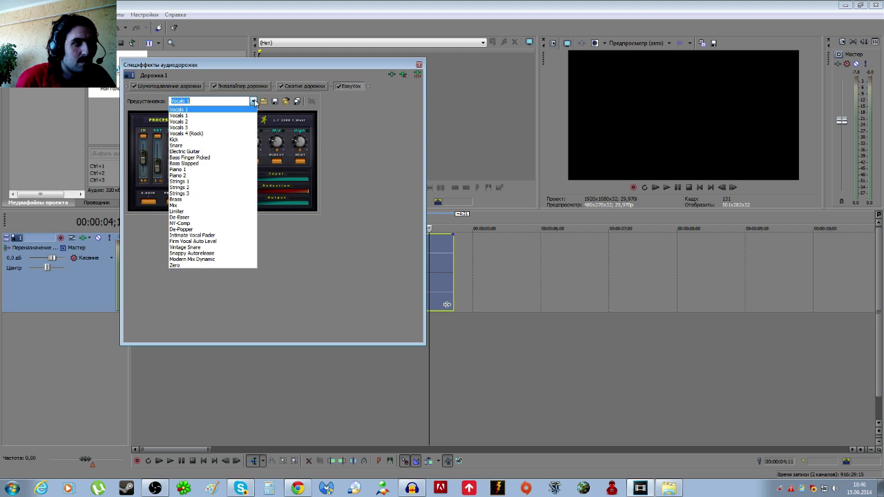
click(265, 102)
click(265, 101)
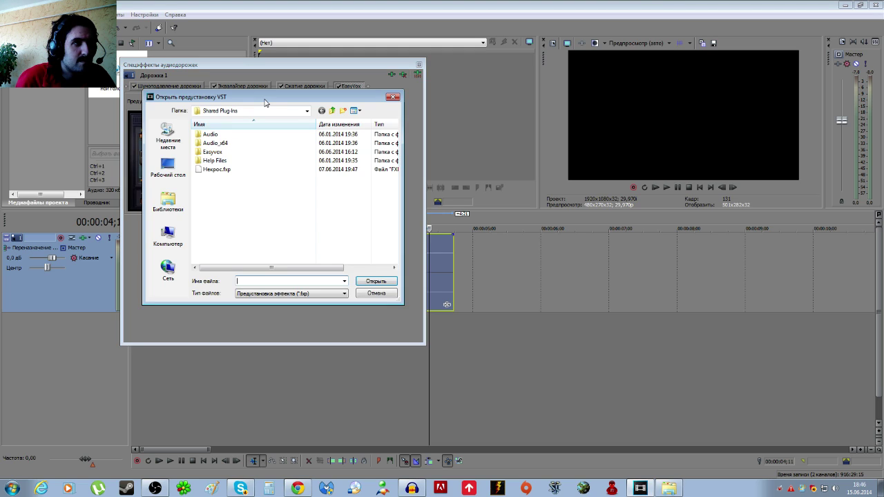
double_click(224, 153)
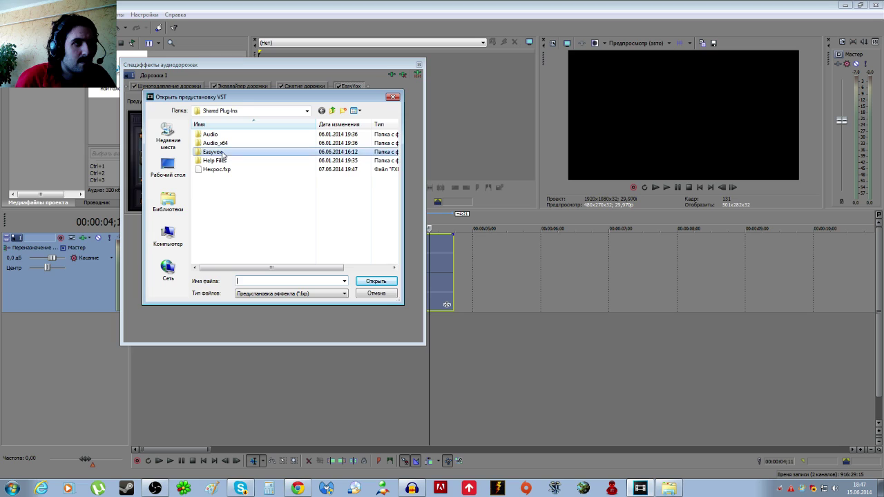
click(373, 295)
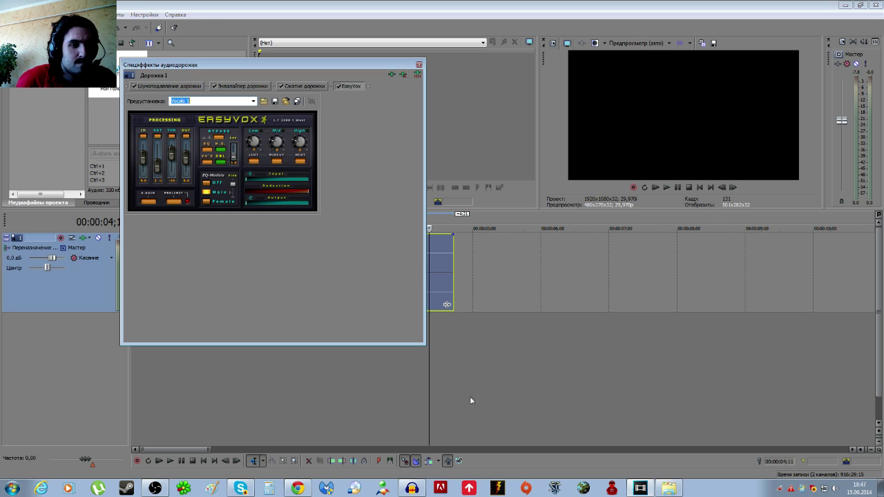
Mute track 1, place the effects window below the preview and select the time range of the whole voice clip.
drag(207, 64, 222, 46)
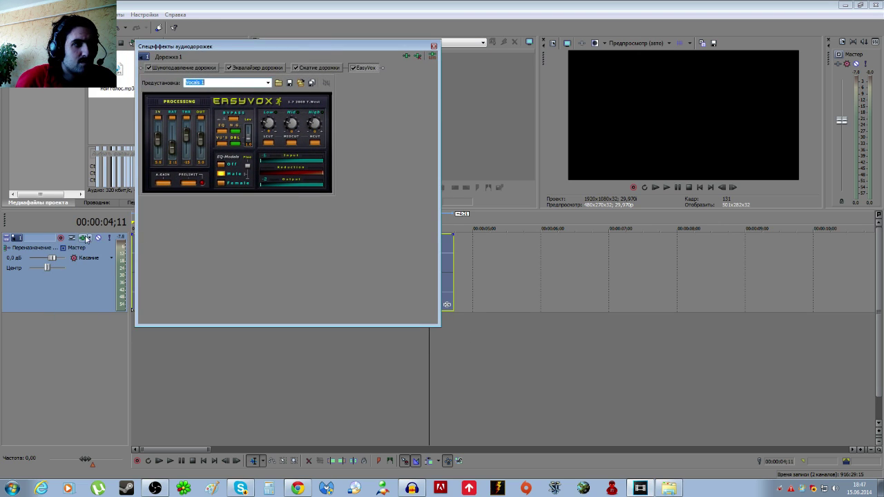
click(99, 237)
drag(372, 53, 725, 68)
drag(792, 60, 746, 134)
drag(632, 140, 642, 253)
drag(131, 222, 452, 222)
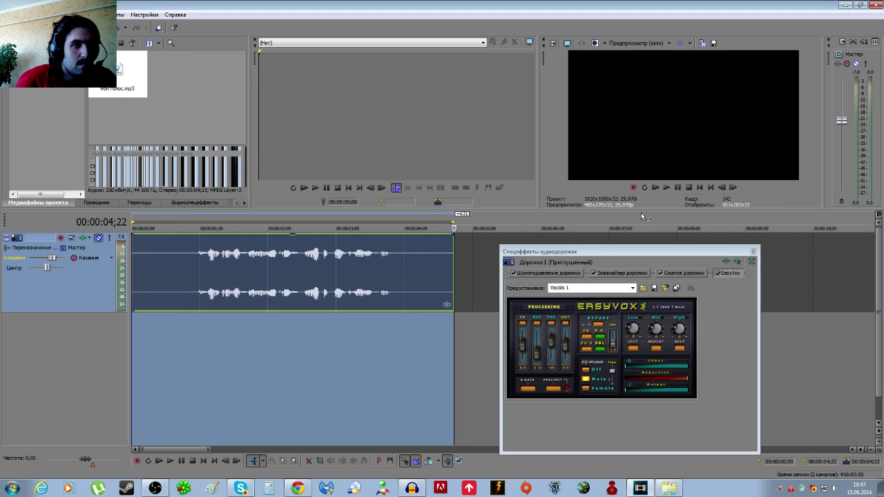
Play the selected range, close and reopen the track effects window, and check the EasyVox preset list.
click(666, 187)
click(602, 328)
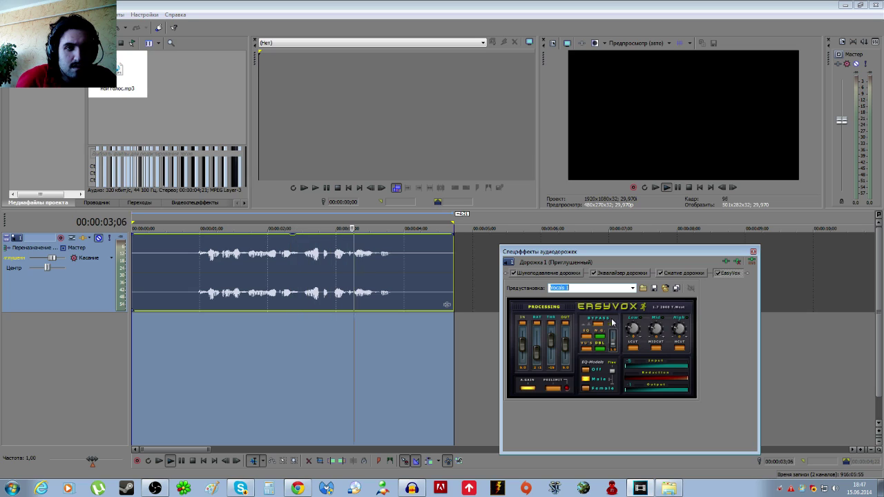
click(752, 251)
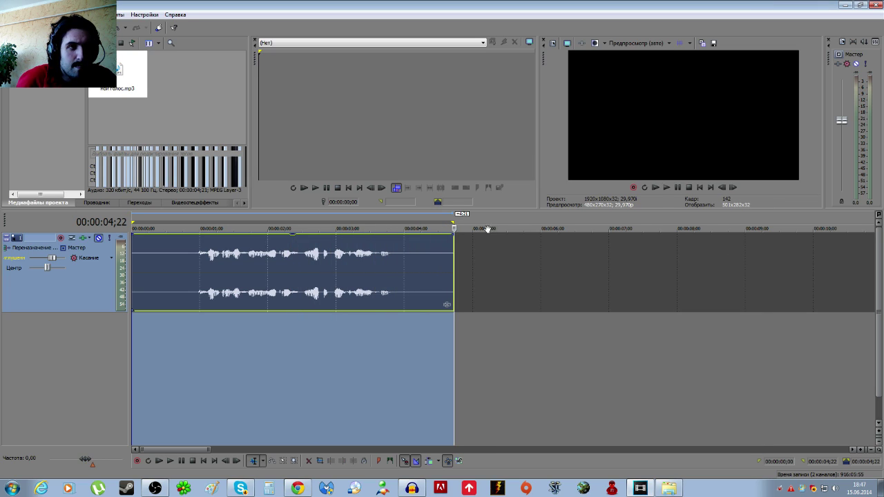
click(82, 238)
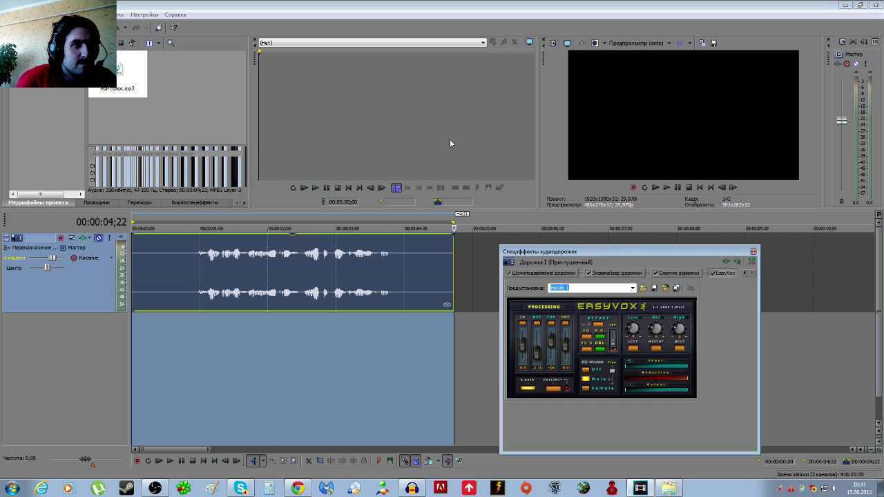
click(632, 289)
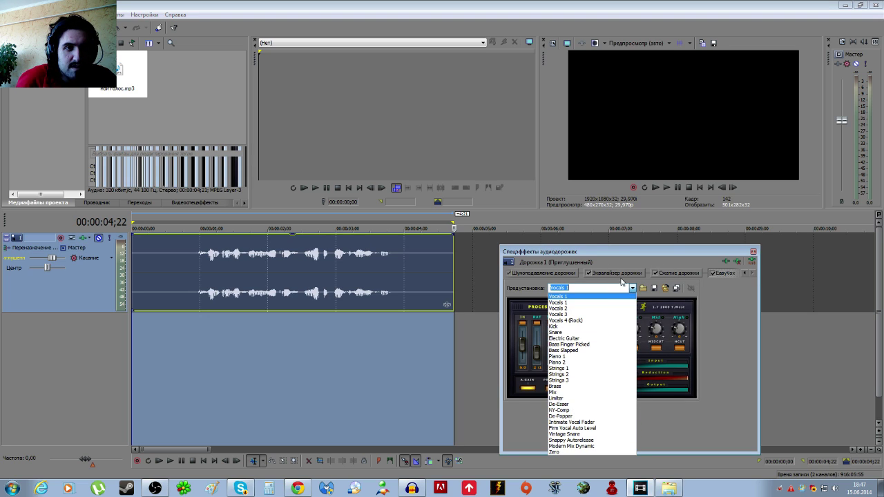
click(632, 289)
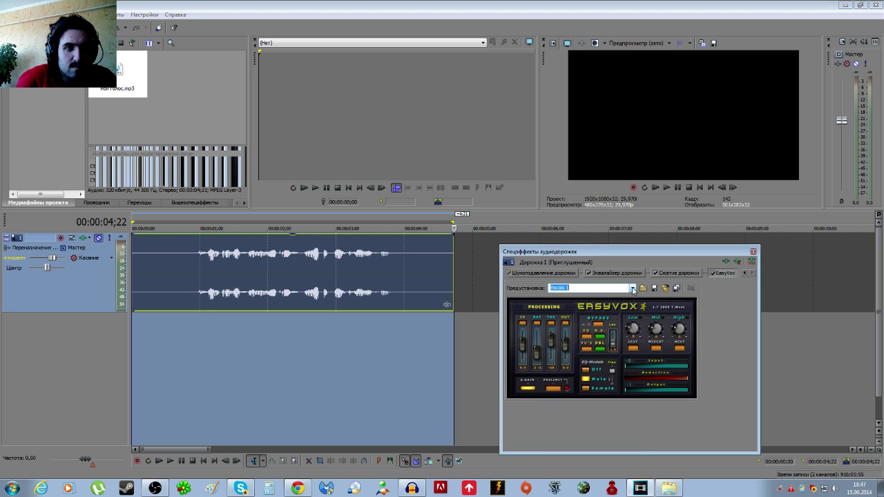
Remove EasyVox from track 1's effects chain and add it again with its default preset.
click(736, 261)
click(725, 261)
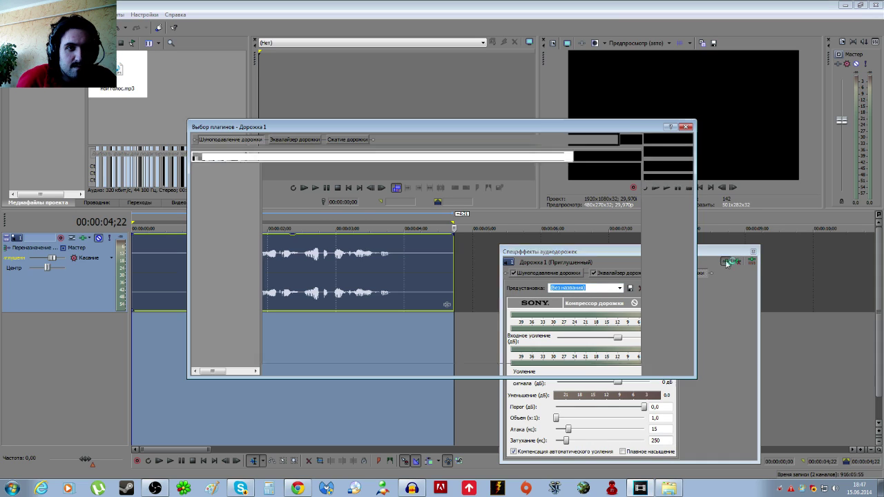
double_click(279, 174)
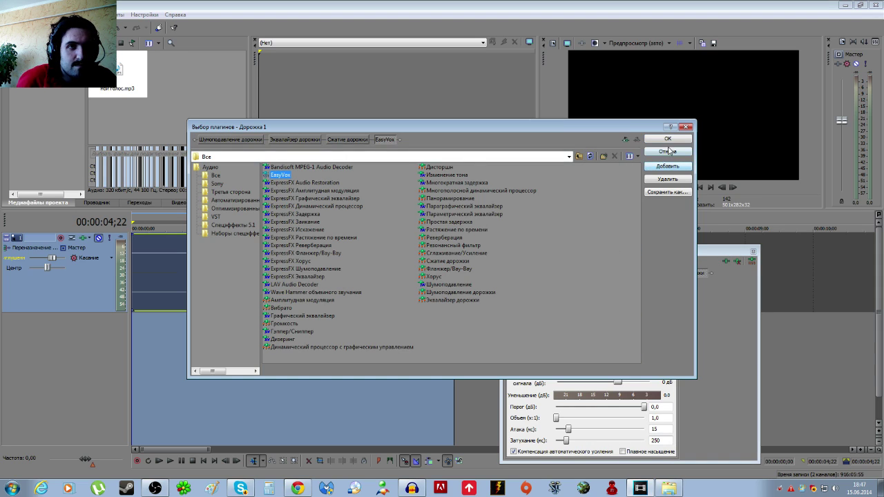
click(667, 138)
Set EasyVox's EQ module to Male, play the selected range and unmute track 1.
click(666, 187)
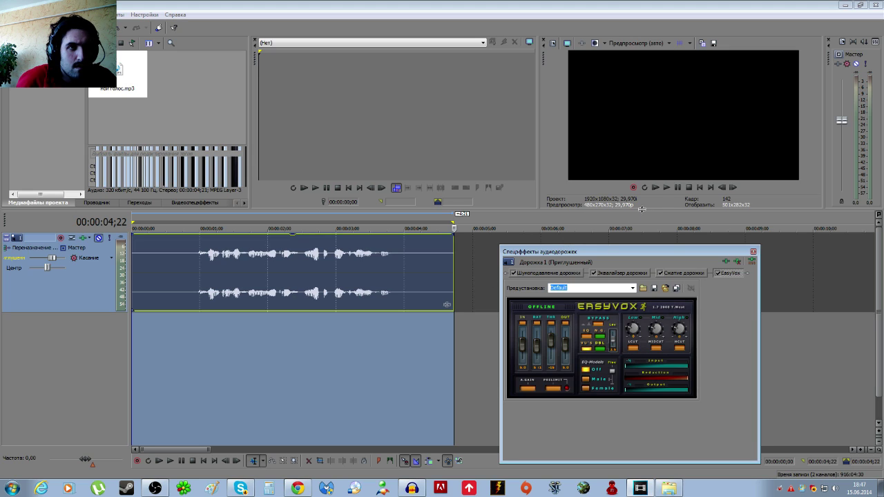
click(666, 187)
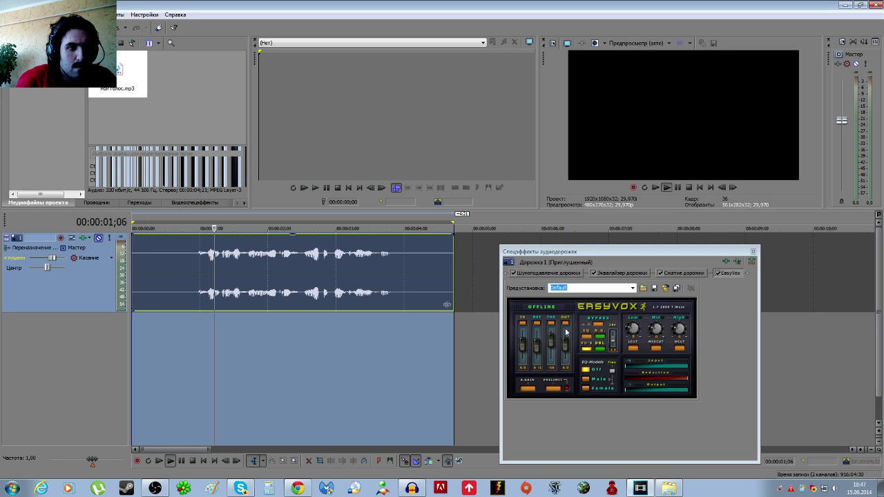
click(586, 379)
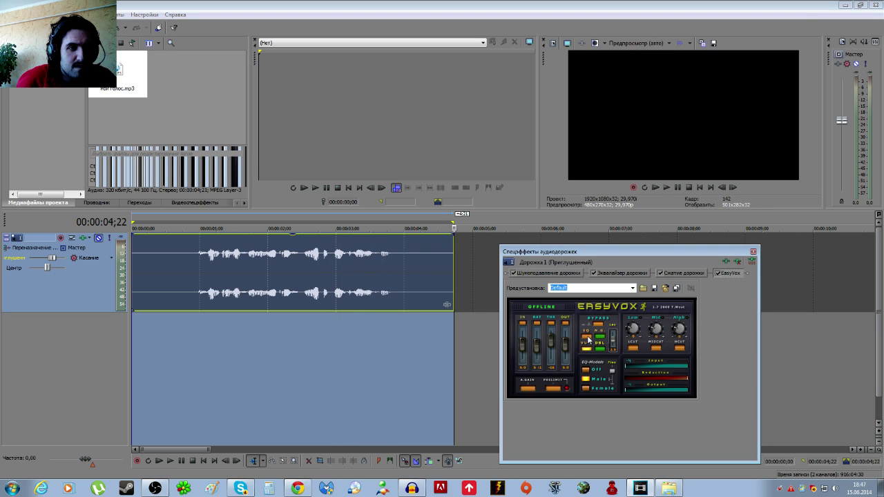
click(666, 187)
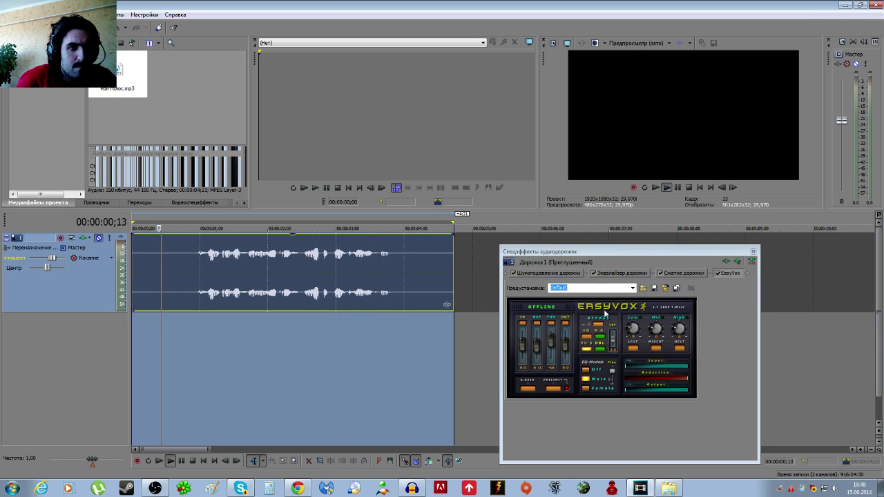
click(100, 239)
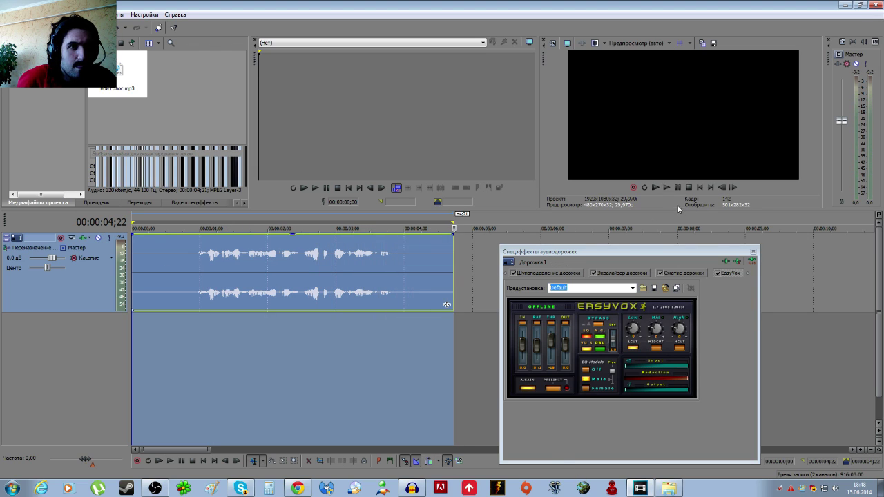
Mute the desktop sound in Open Broadcaster Software and switch back to Vegas Pro.
click(155, 488)
click(578, 395)
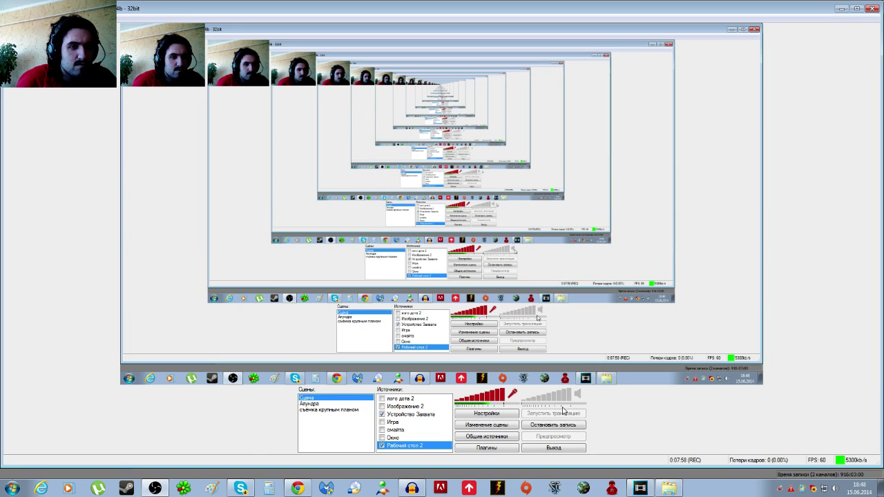
click(355, 489)
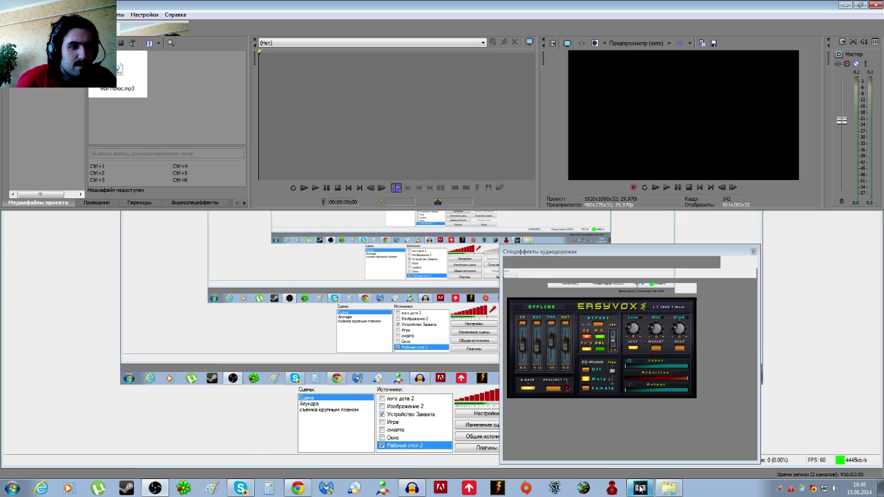
Play the recording on track 1 while switching EasyVox's bypass on and off to compare the sound.
click(667, 188)
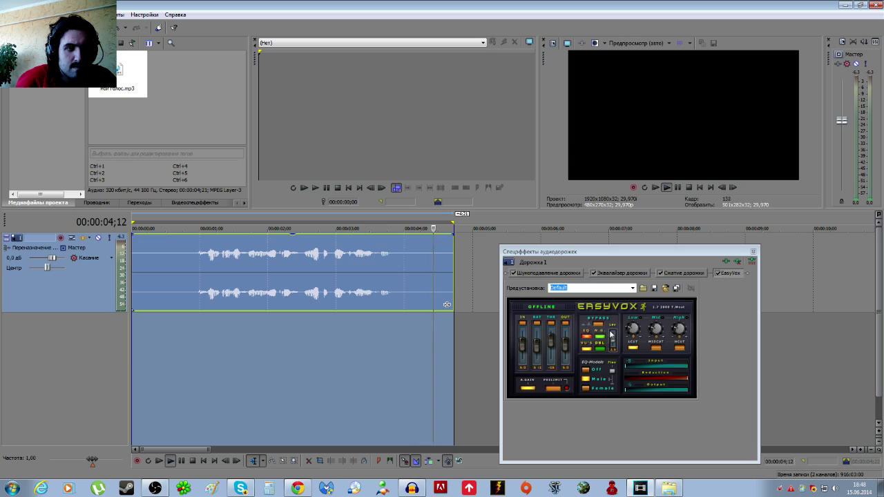
drag(630, 330, 632, 324)
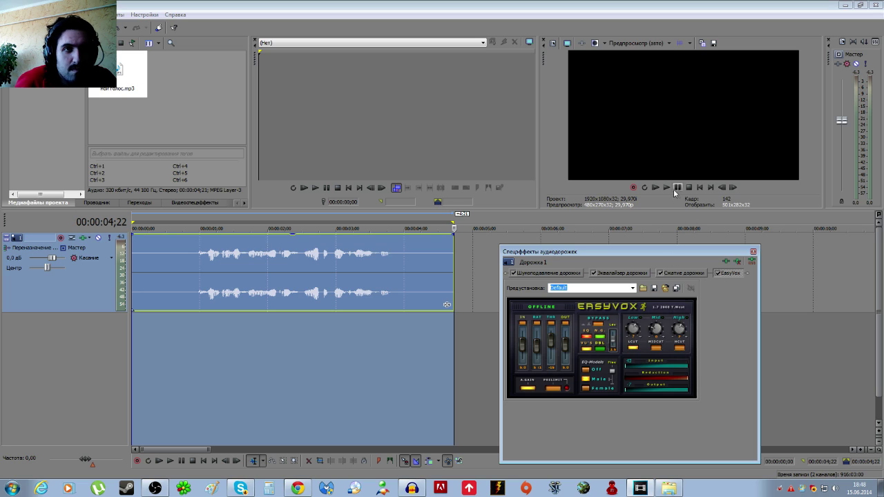
key(space)
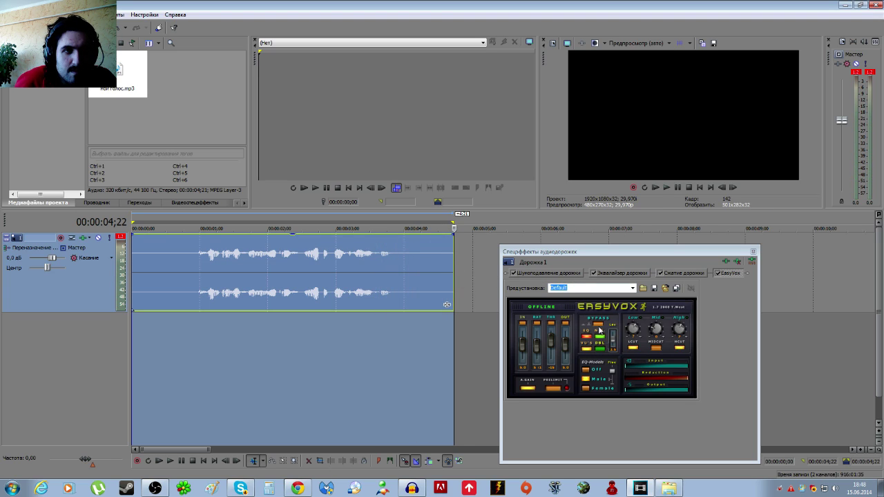
click(599, 330)
click(666, 188)
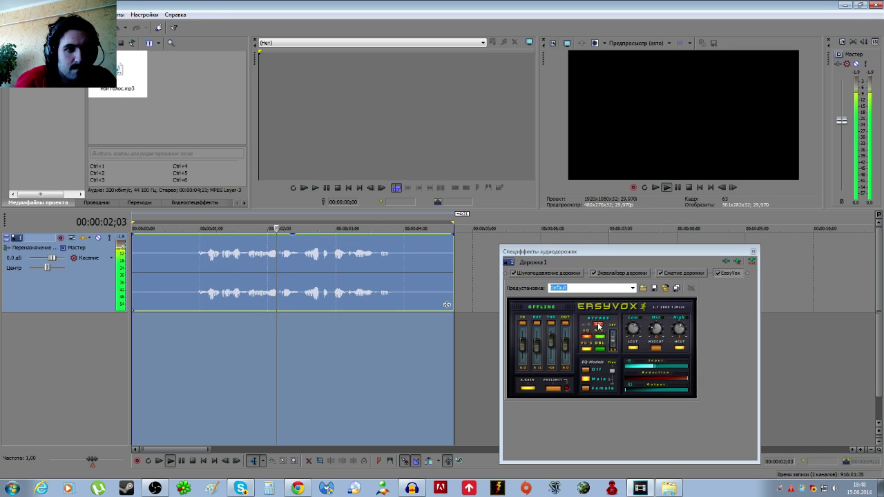
click(192, 216)
click(597, 326)
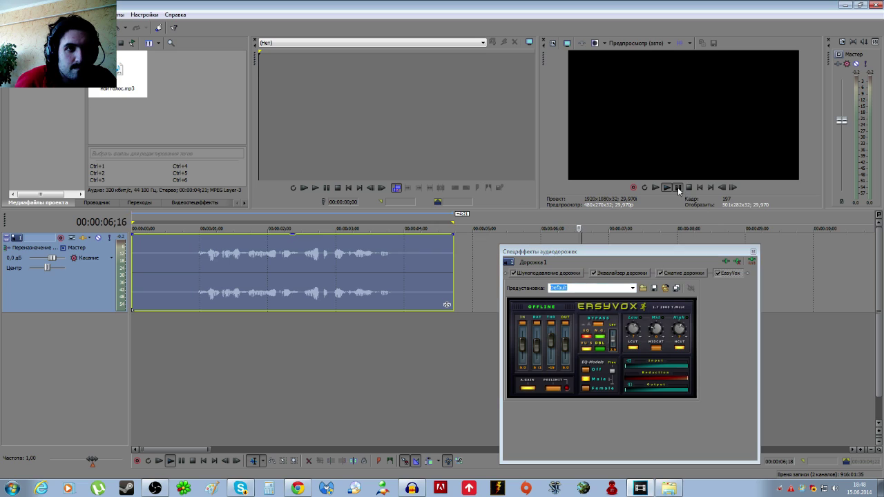
Mute the microphone and unmute the desktop sound in Open Broadcaster Software, and switch back to Vegas Pro.
click(164, 489)
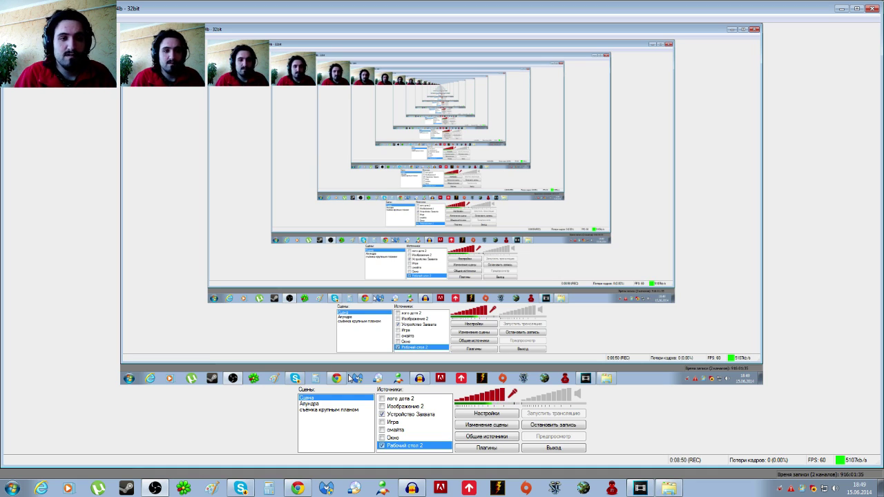
click(513, 395)
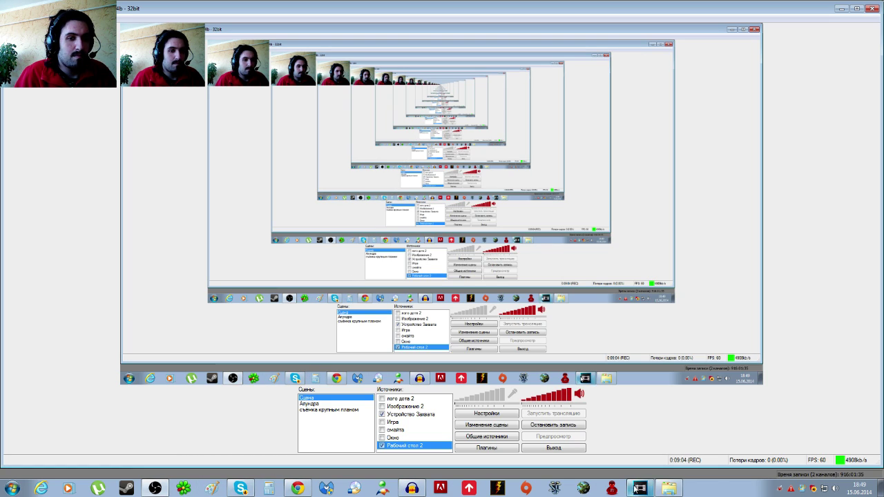
click(639, 488)
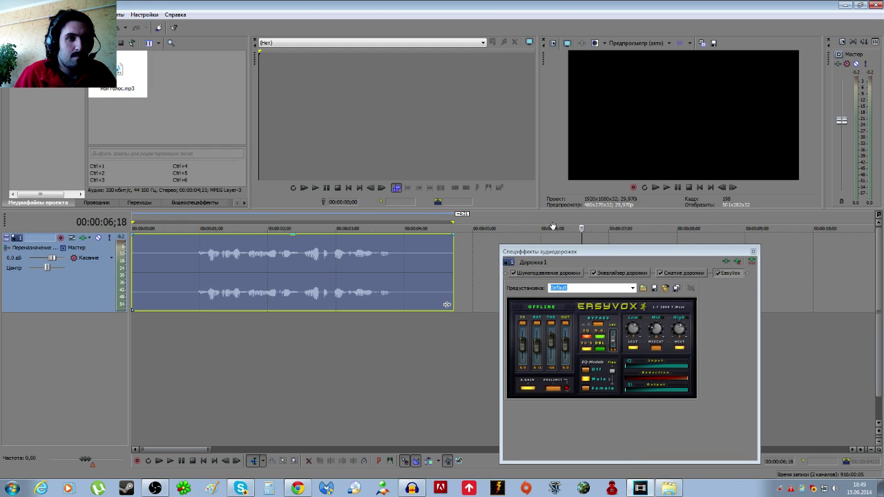
Play the EasyVox-processed recording from near its beginning, stop it, and play it again from the start.
click(665, 187)
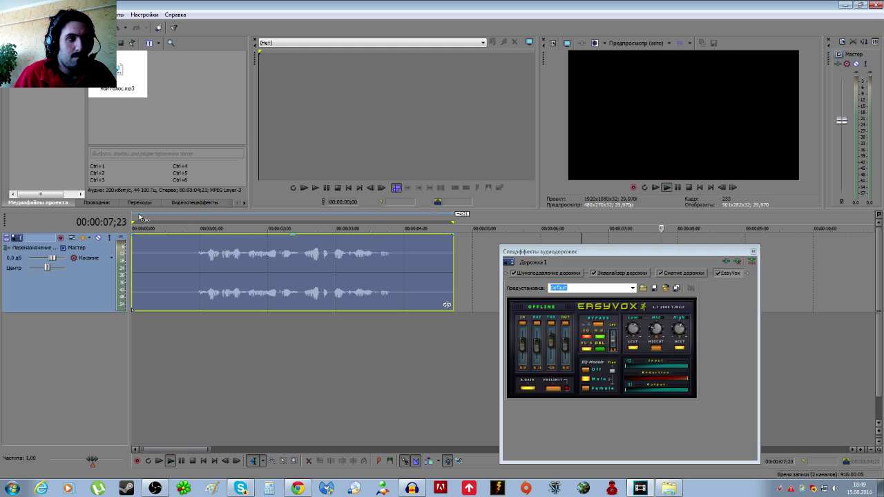
click(141, 218)
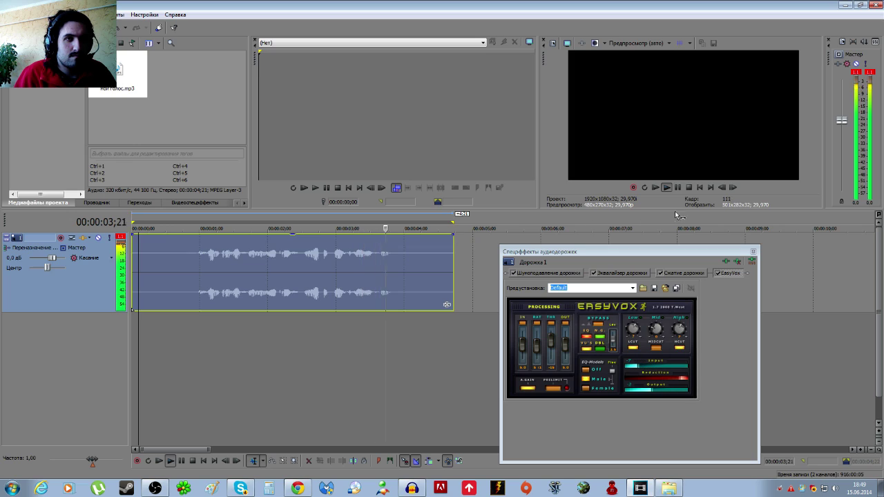
key(Return)
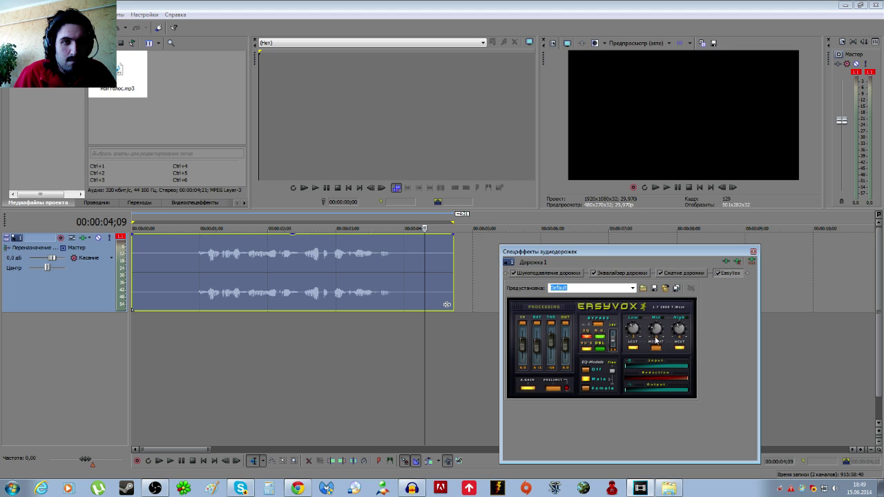
click(148, 222)
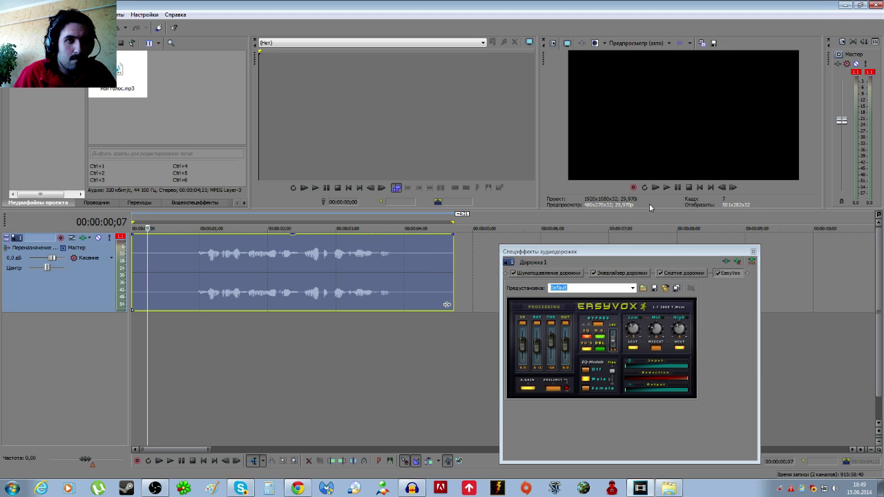
click(666, 187)
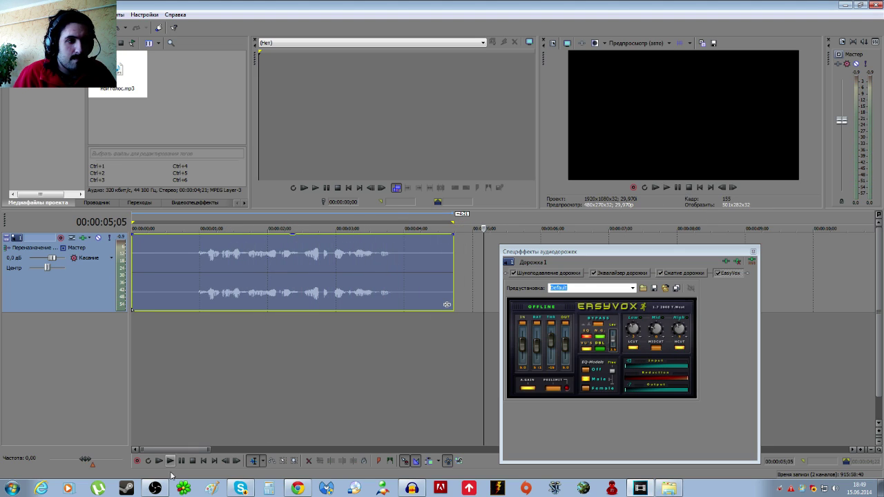
Unmute the microphone in Open Broadcaster Software and switch back to Vegas Pro.
click(155, 488)
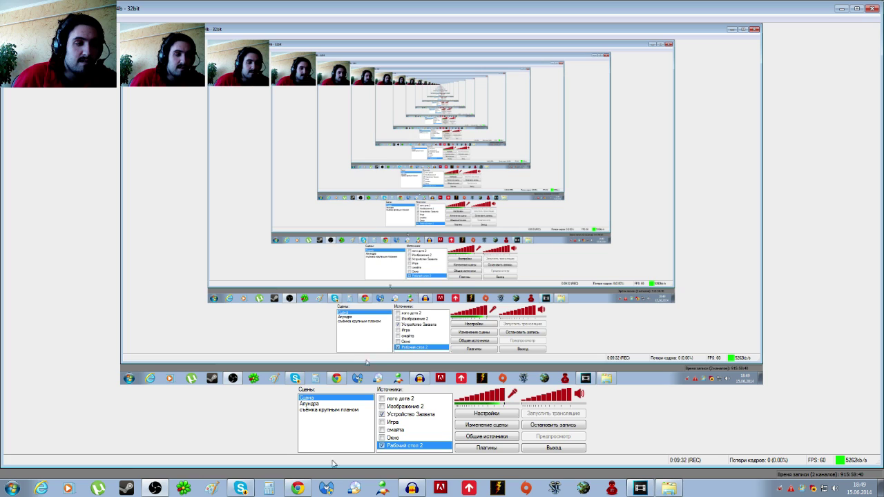
click(640, 488)
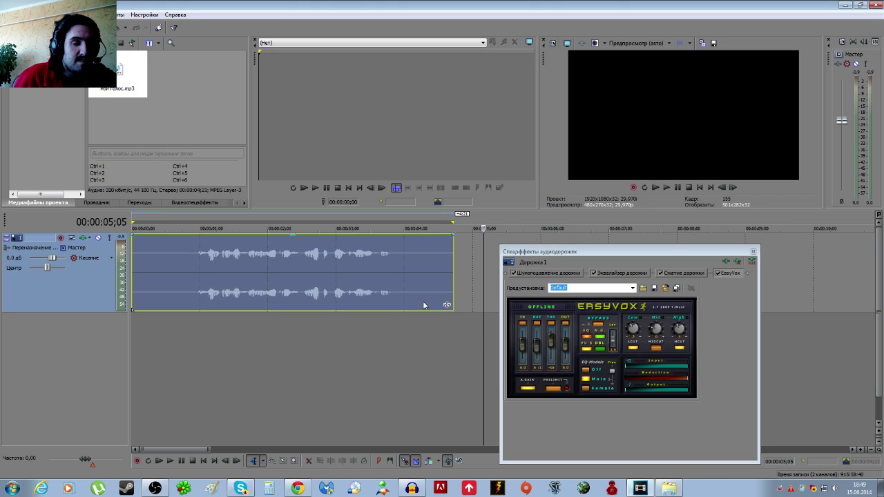
Lower track 1's volume to -3.0 dB and play the recording from just before the speech begins.
click(182, 221)
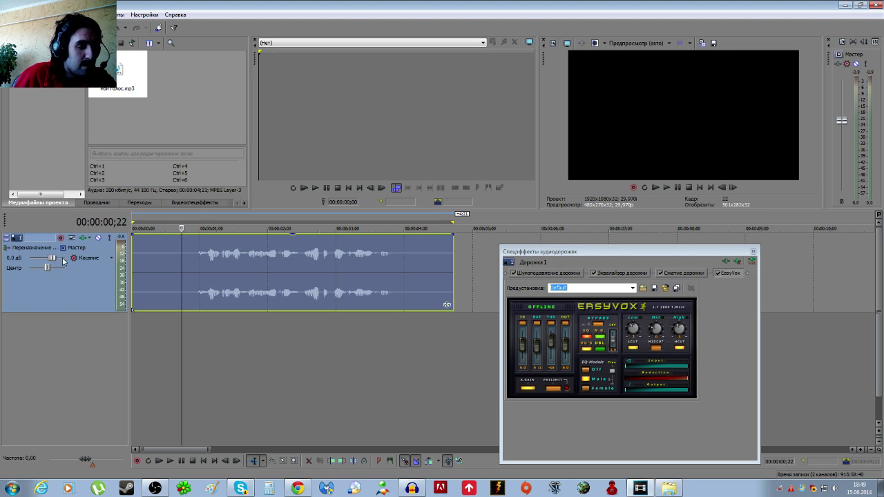
drag(53, 259, 52, 259)
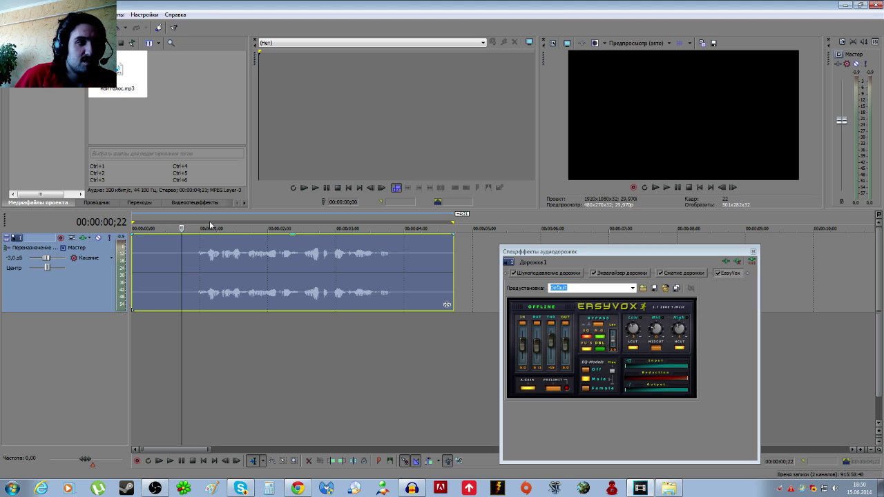
key(space)
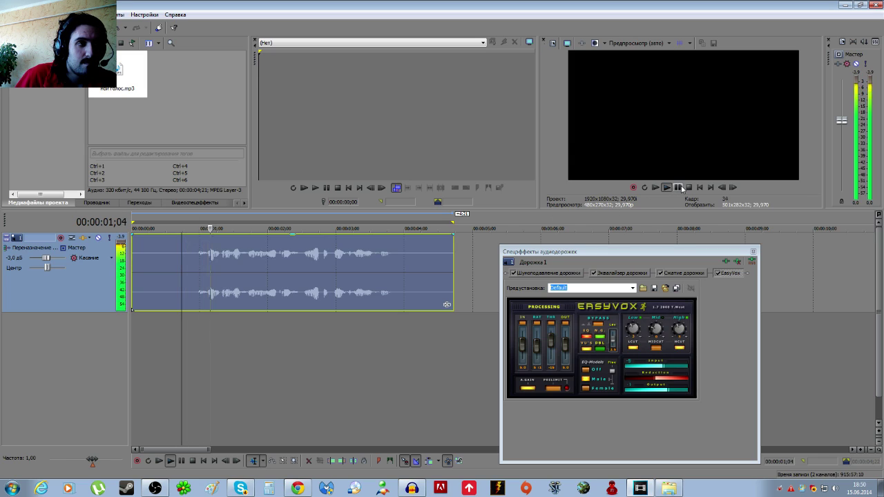
click(189, 216)
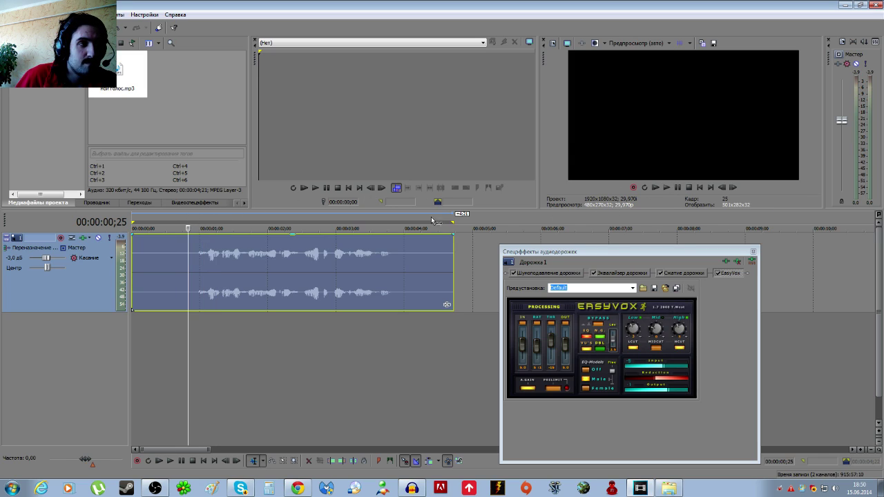
click(664, 187)
click(677, 187)
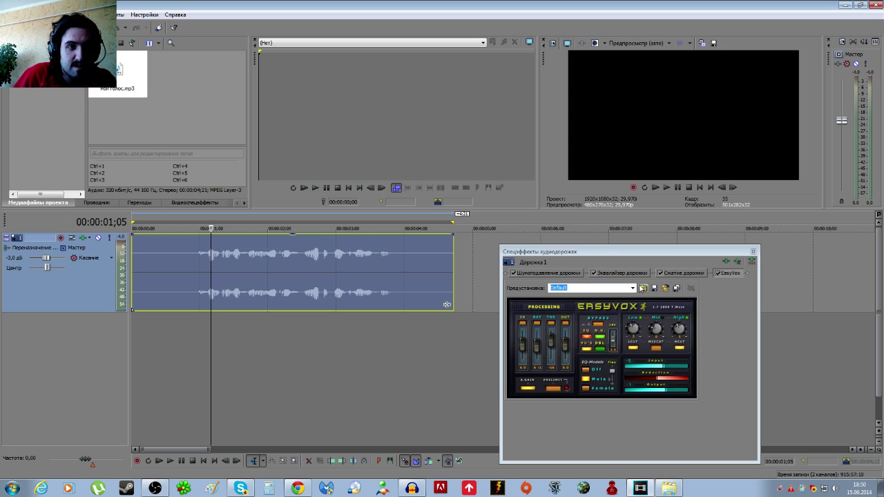
Apply the preset "Мой пресет" to the track equalizer and play the recording from near its start.
click(588, 276)
click(606, 275)
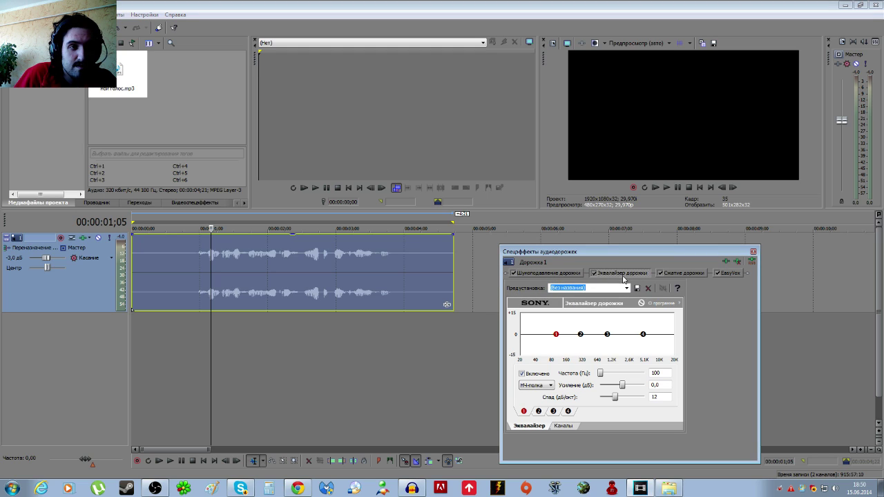
click(627, 287)
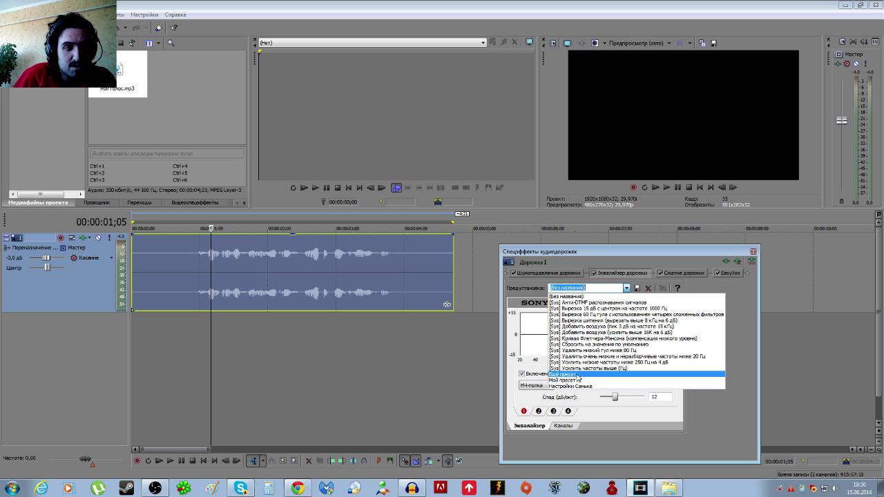
click(570, 380)
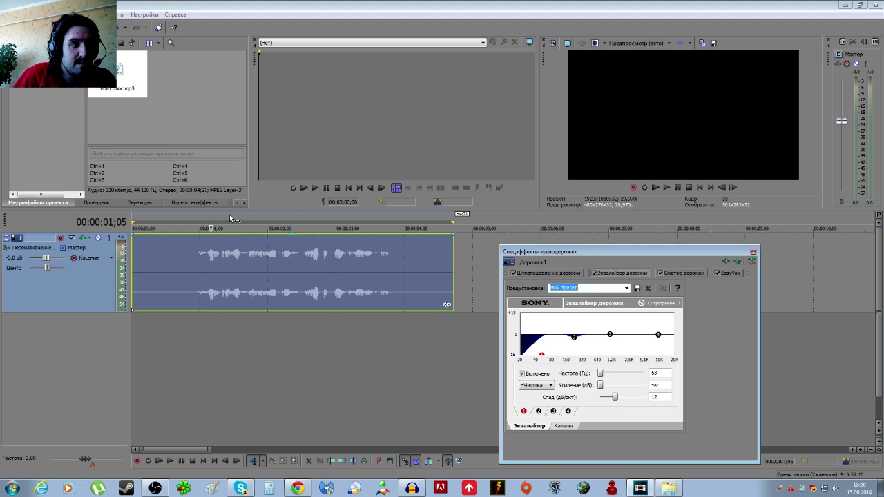
click(165, 221)
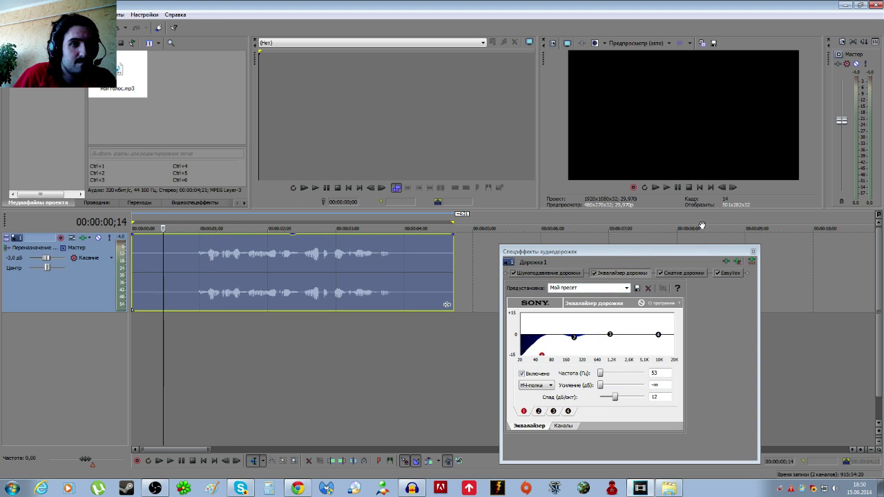
click(666, 187)
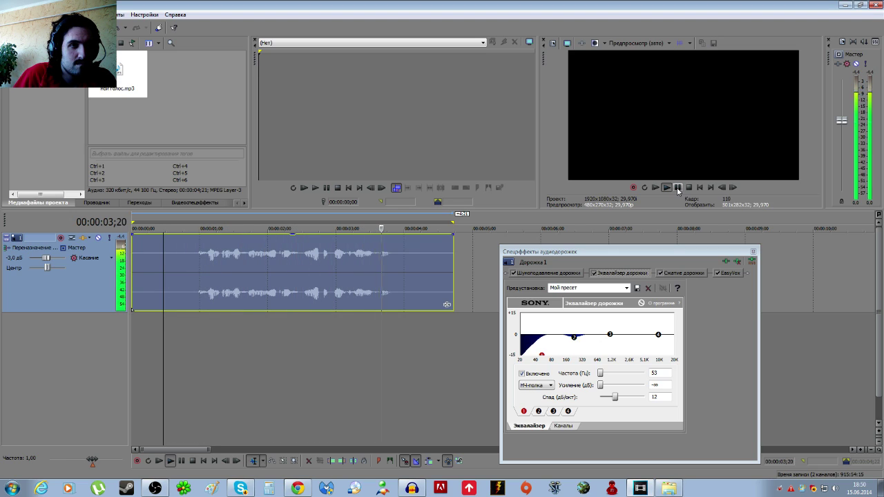
click(677, 188)
Compare the recording's playback with the track equalizer disabled and then enabled again.
click(730, 273)
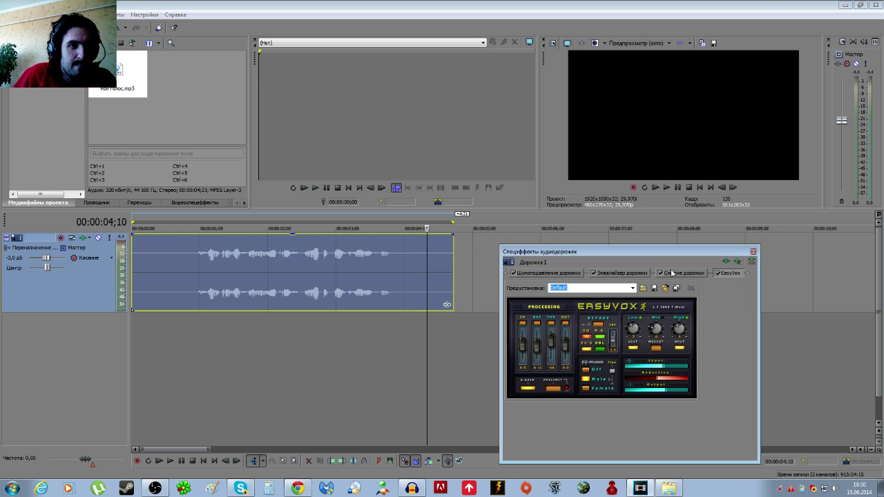
click(632, 273)
click(593, 274)
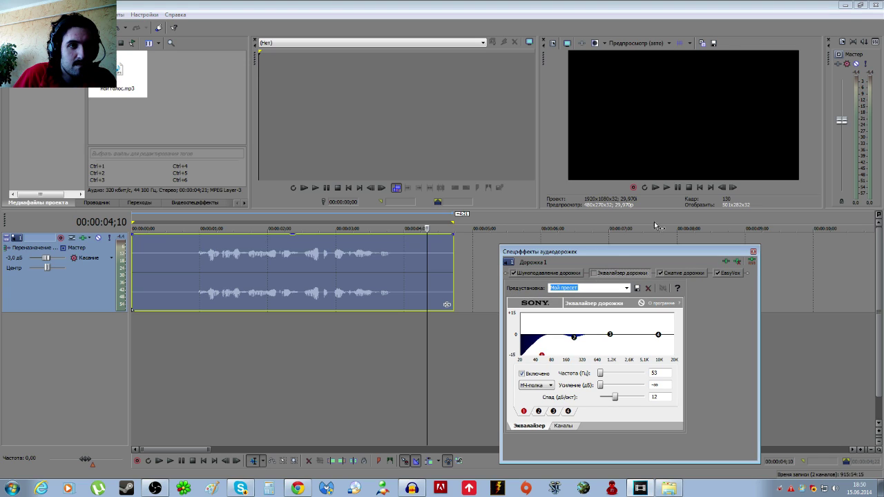
click(667, 188)
click(192, 222)
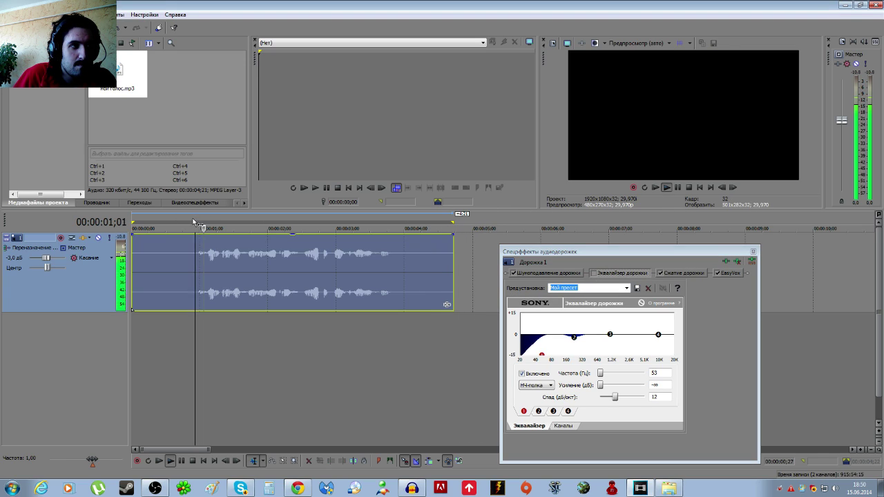
click(143, 220)
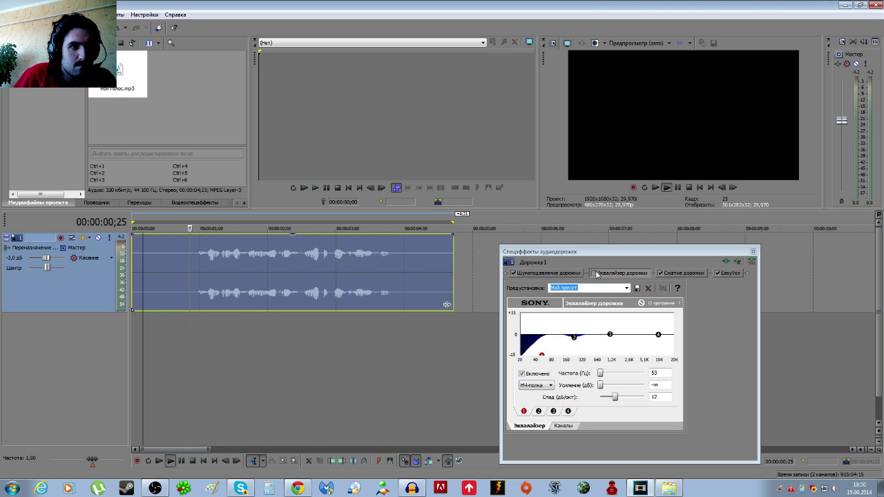
click(593, 273)
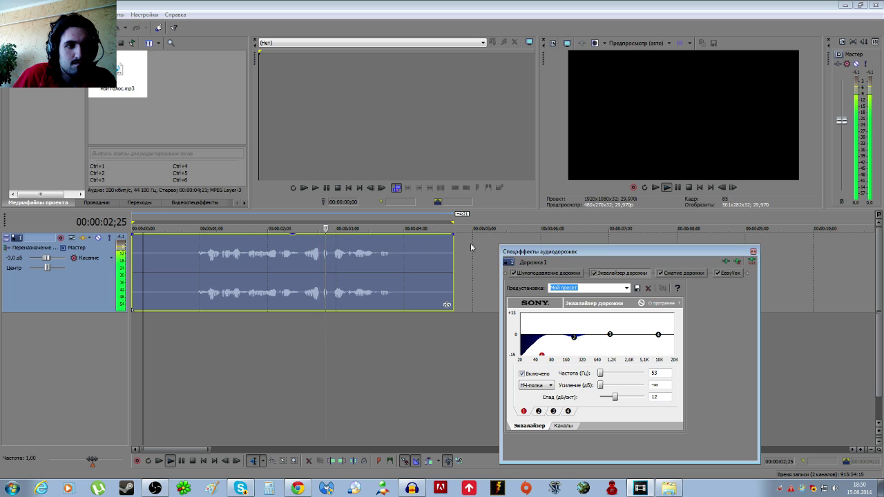
click(677, 187)
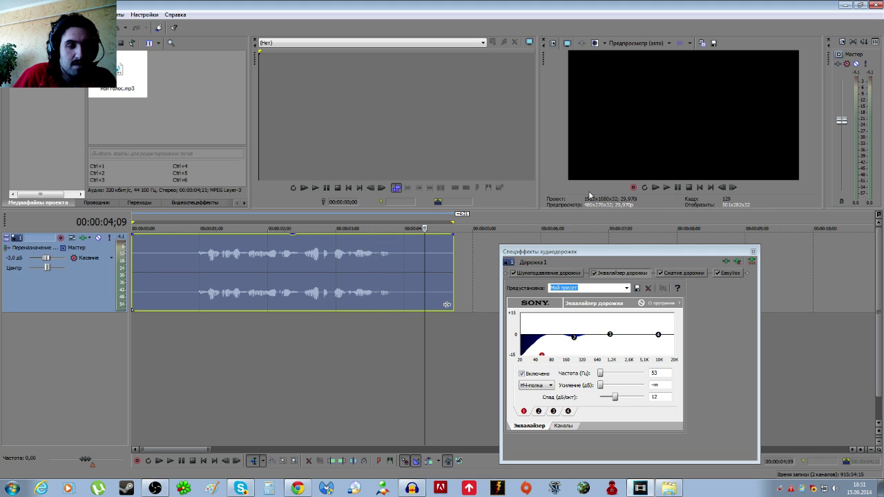
Close the audio track effects window.
click(155, 488)
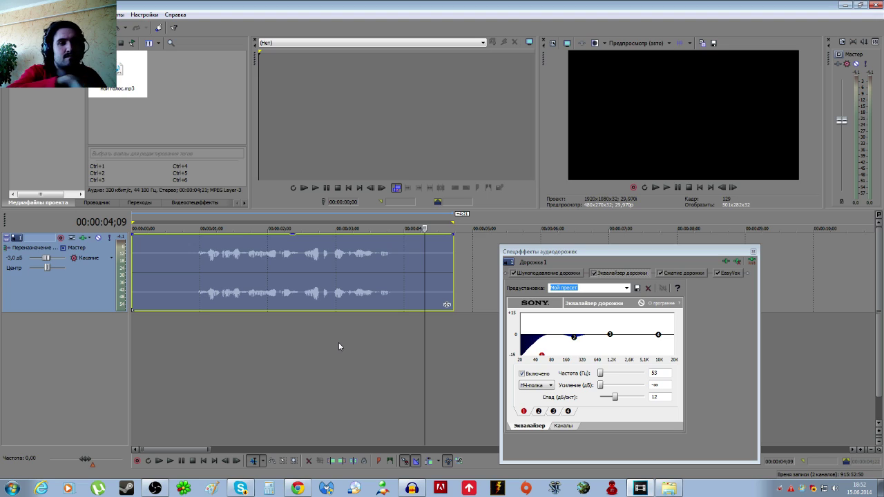
click(752, 251)
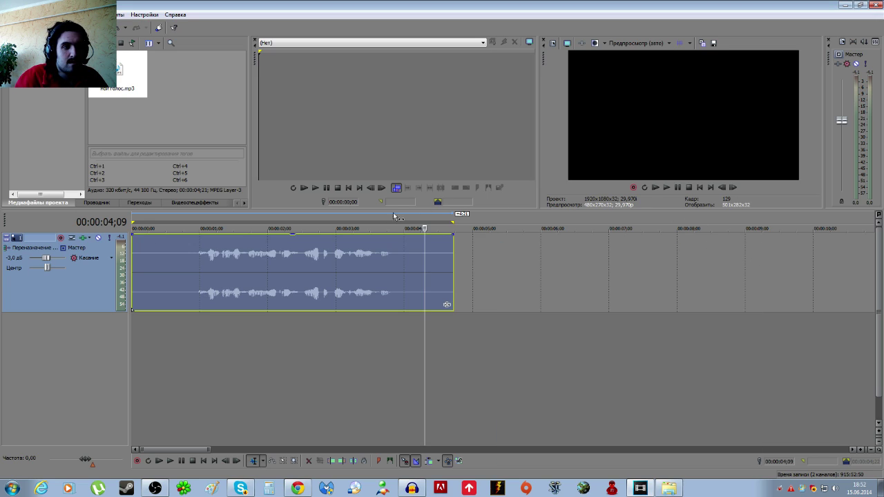
click(290, 218)
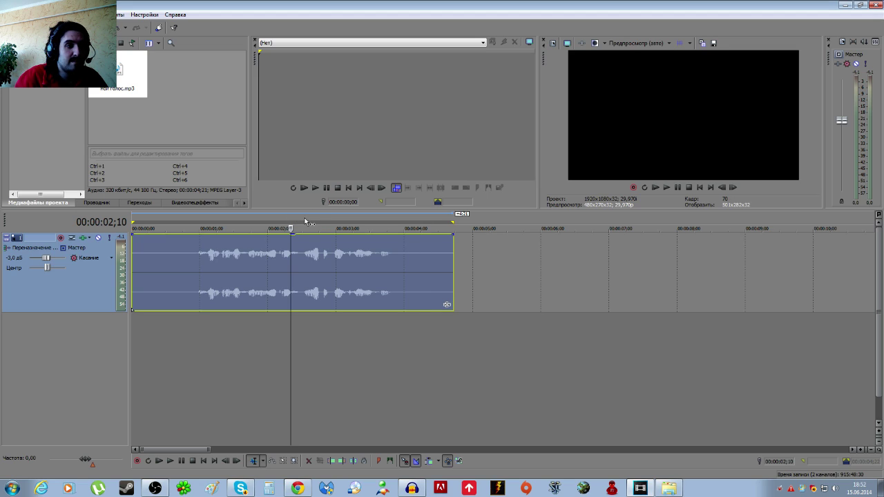
click(294, 219)
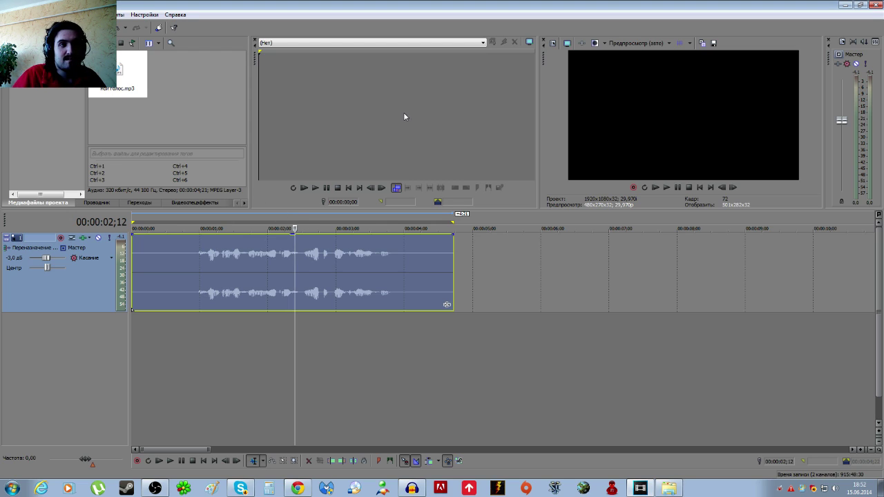
click(845, 8)
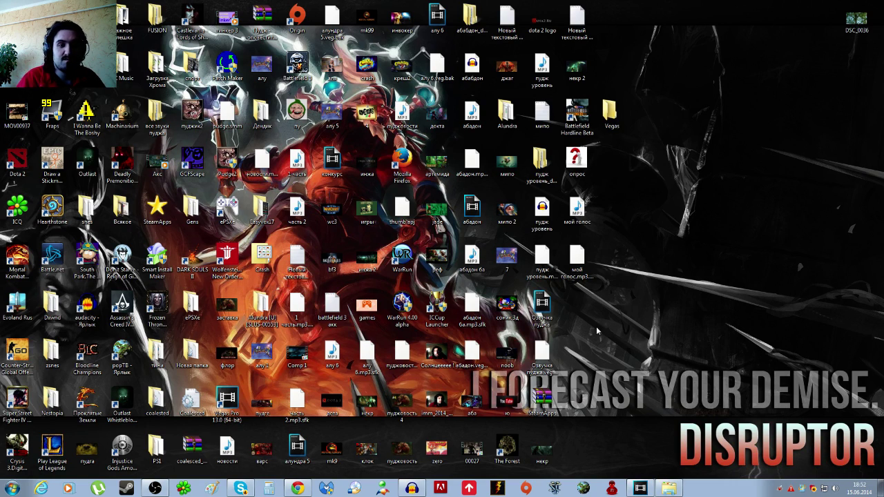
click(642, 488)
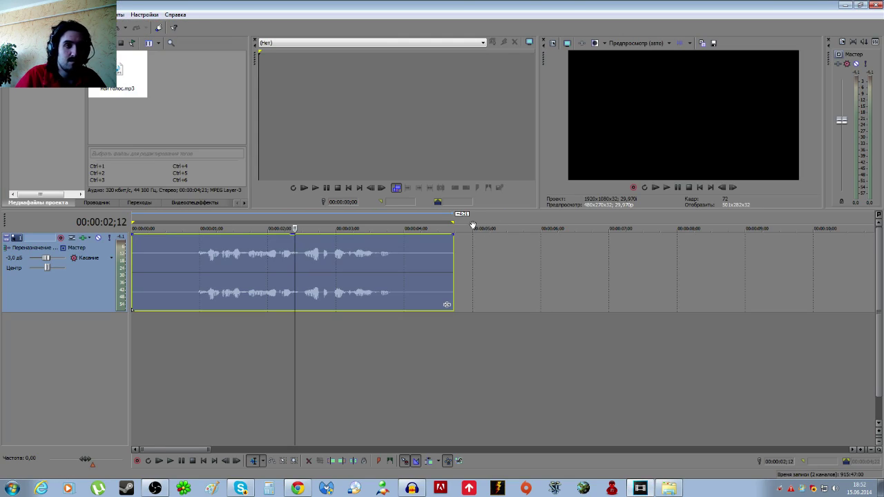